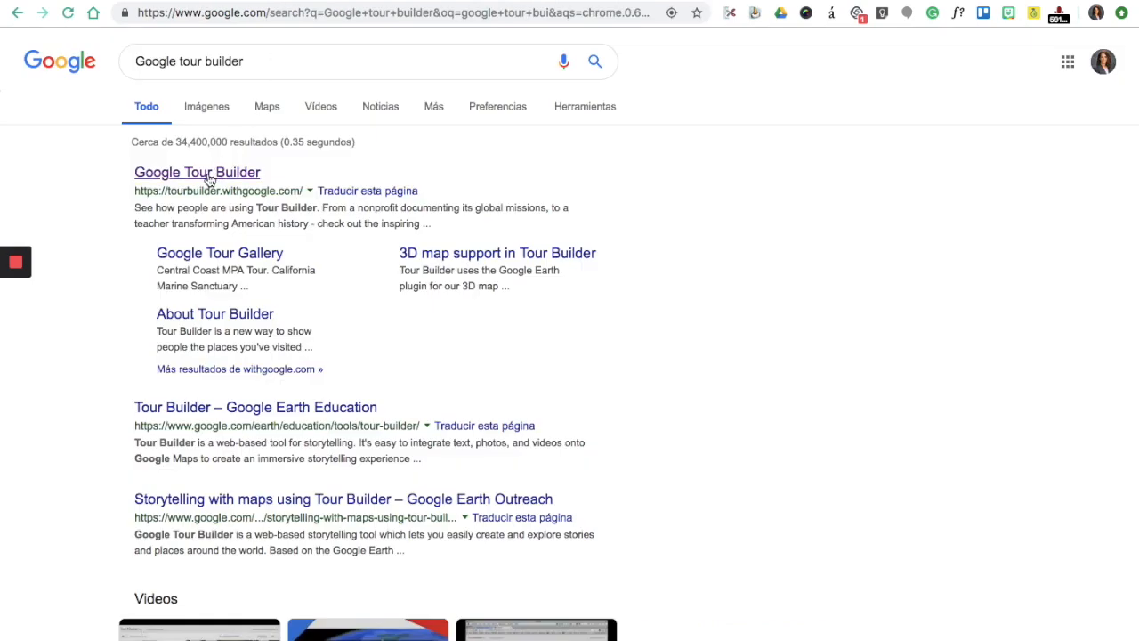
# Open the Google Tour Builder website from the search results and sign in to the account.
pyautogui.click(210, 181)
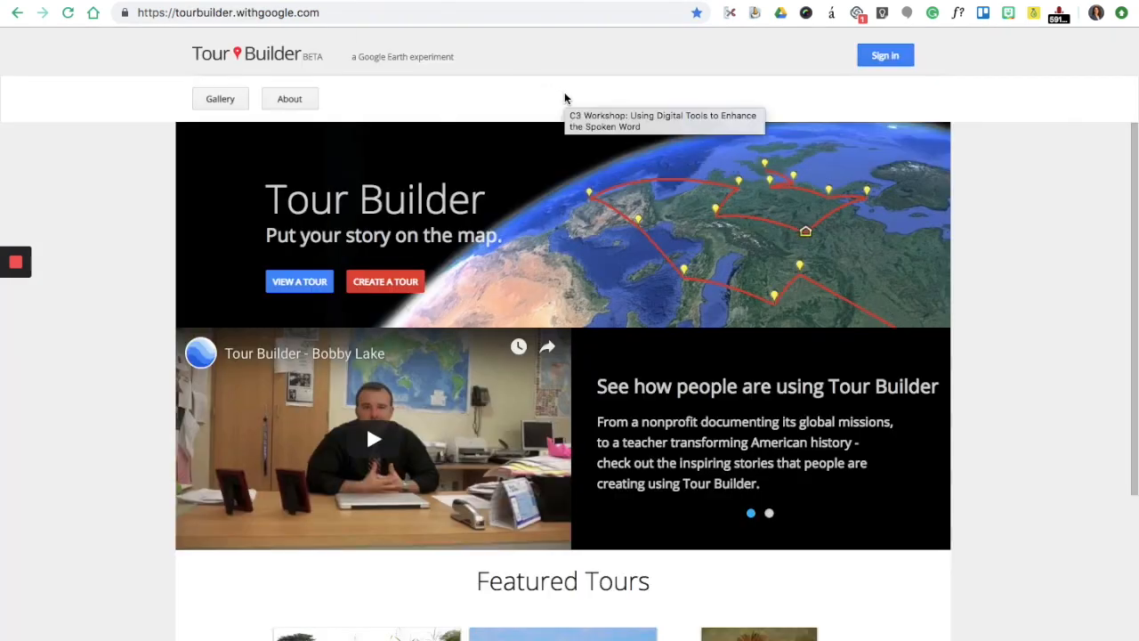
pyautogui.click(883, 56)
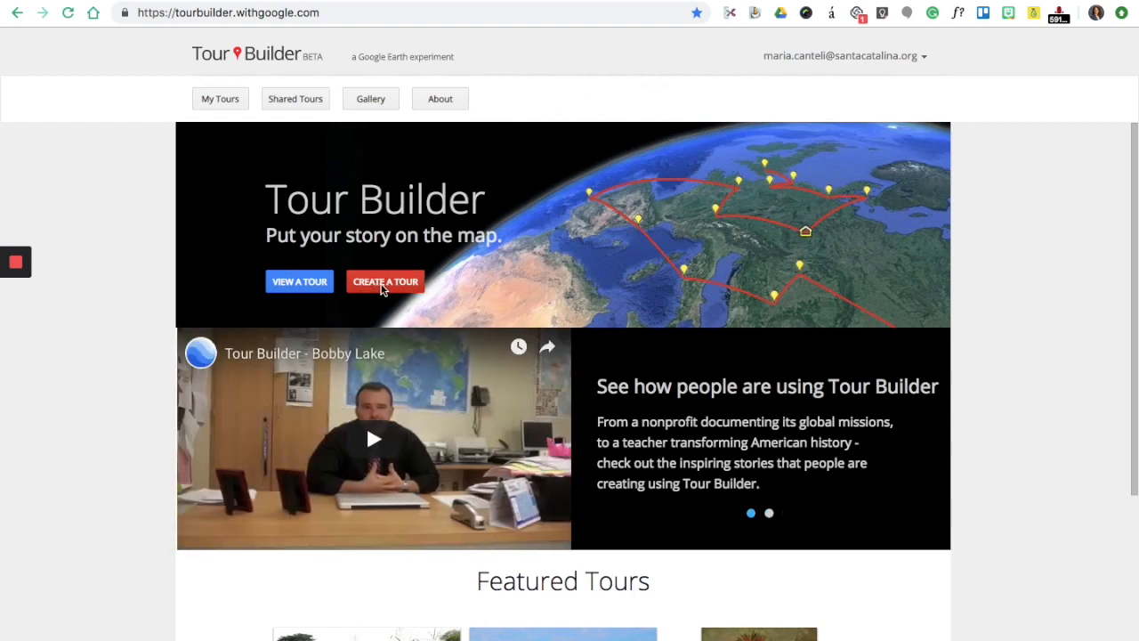
# Create a new tour named Spain, with the author's first name as the author name.
pyautogui.click(384, 283)
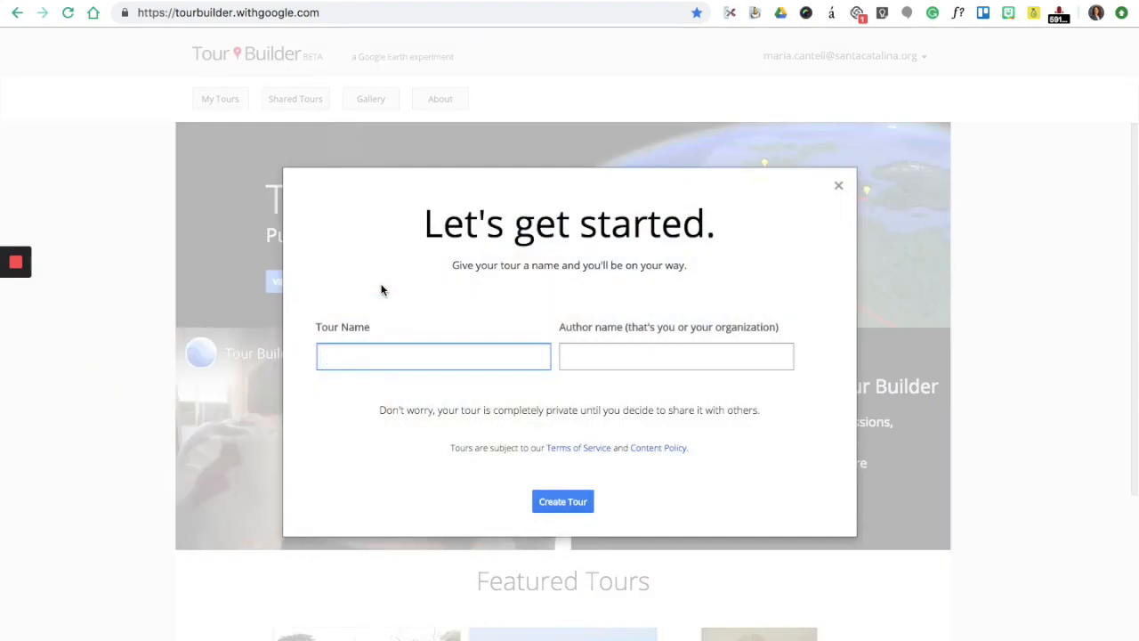
pyautogui.write('Spain')
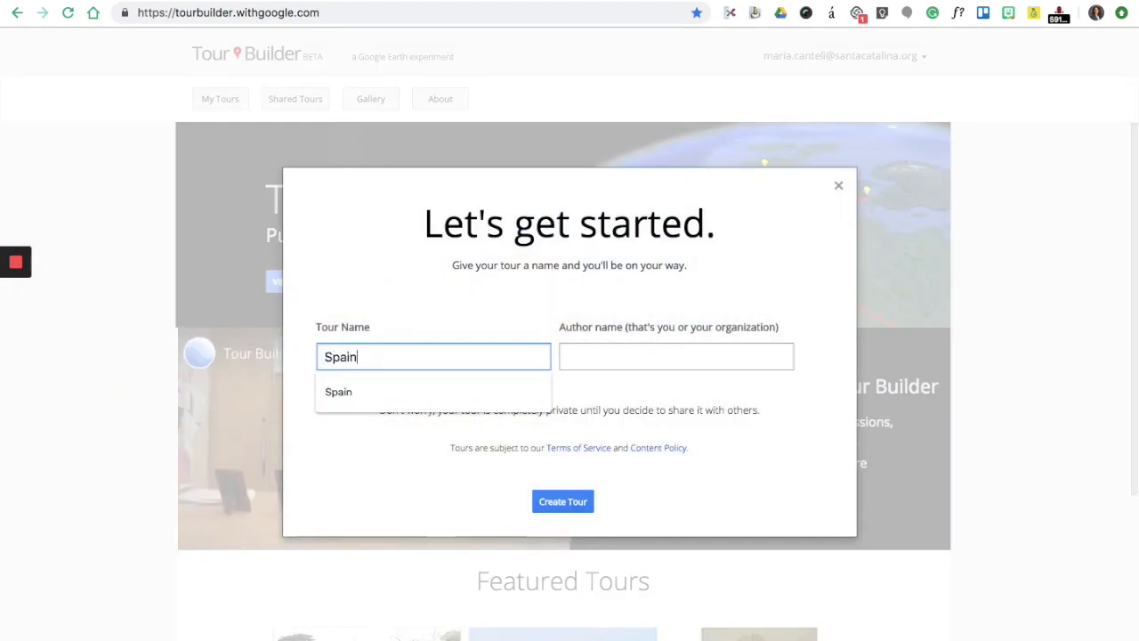
pyautogui.press('Tab')
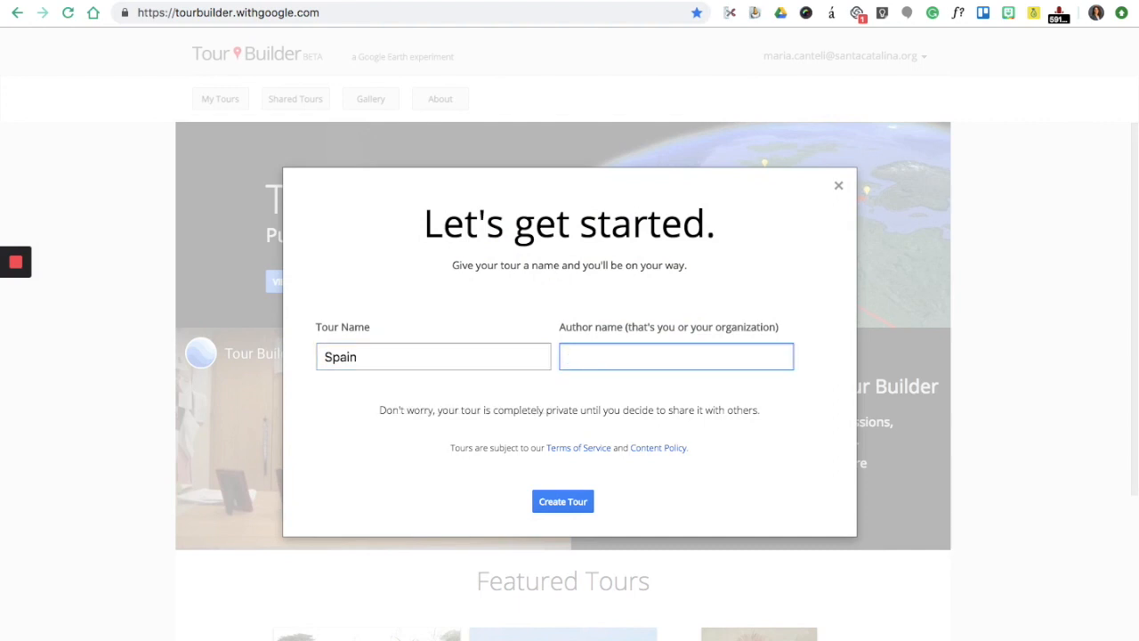
pyautogui.write('M')
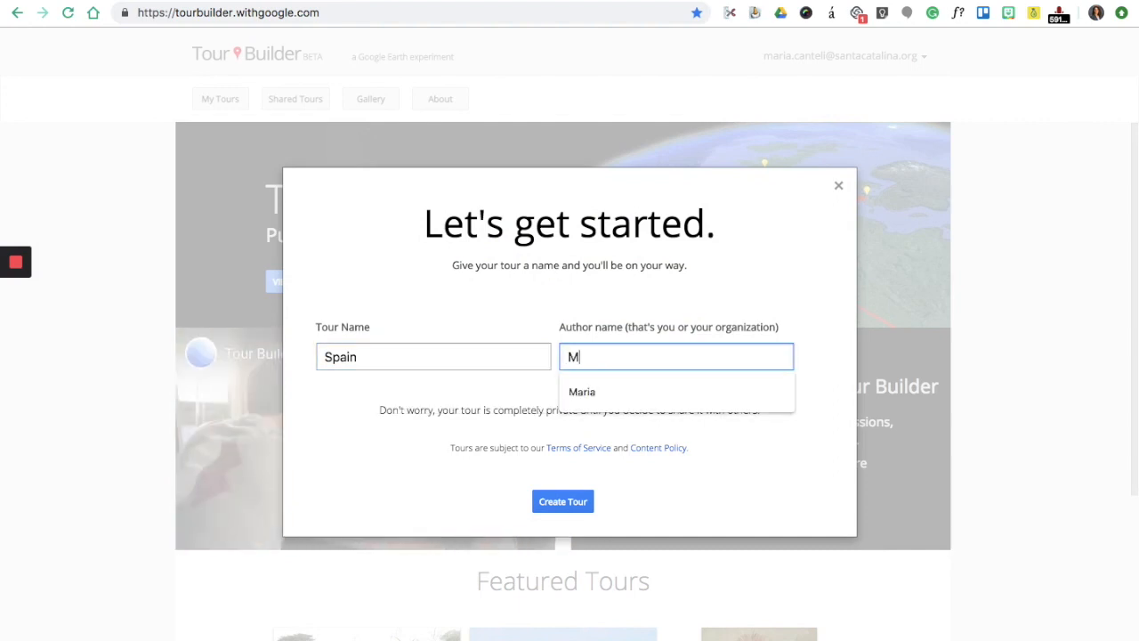
pyautogui.write('aria')
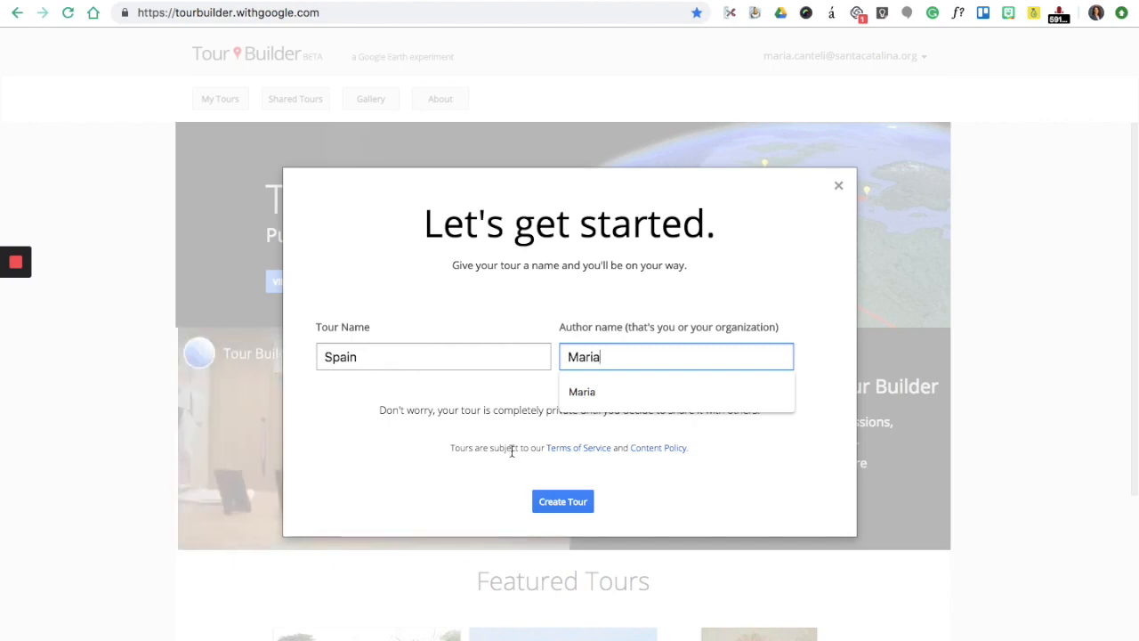
pyautogui.click(563, 504)
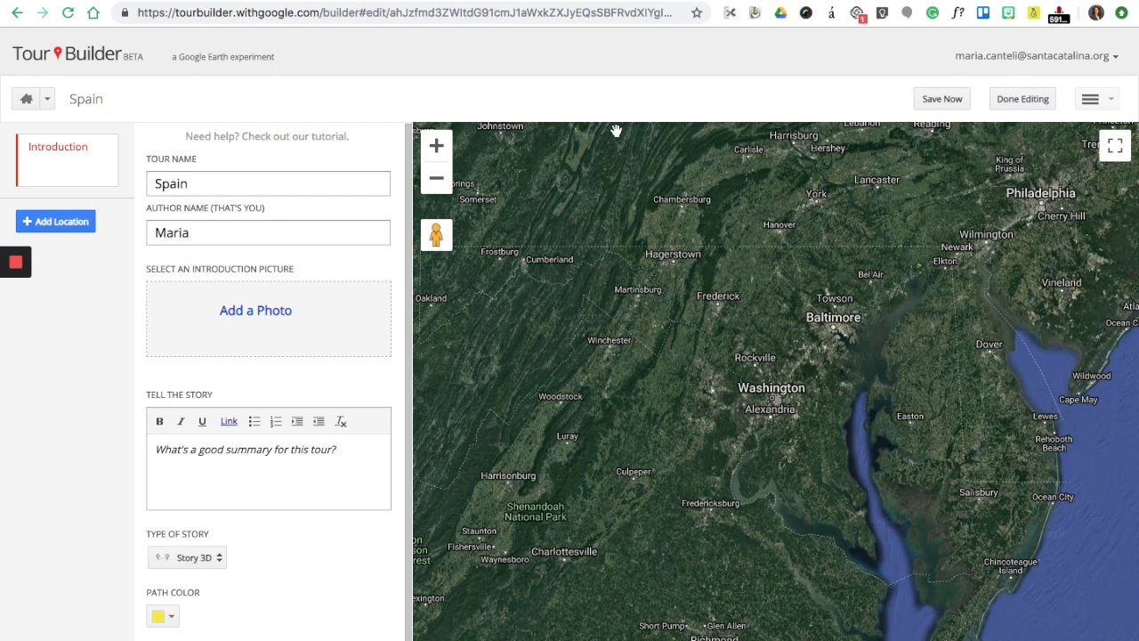
pyautogui.doubleClick(171, 183)
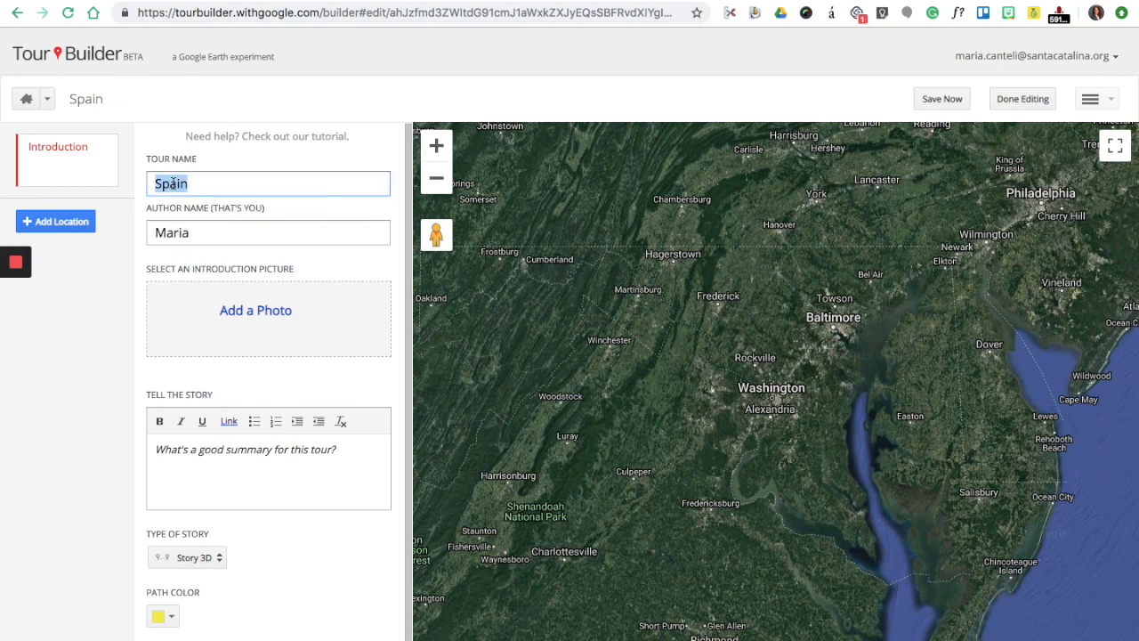
pyautogui.doubleClick(177, 233)
pyautogui.click(122, 285)
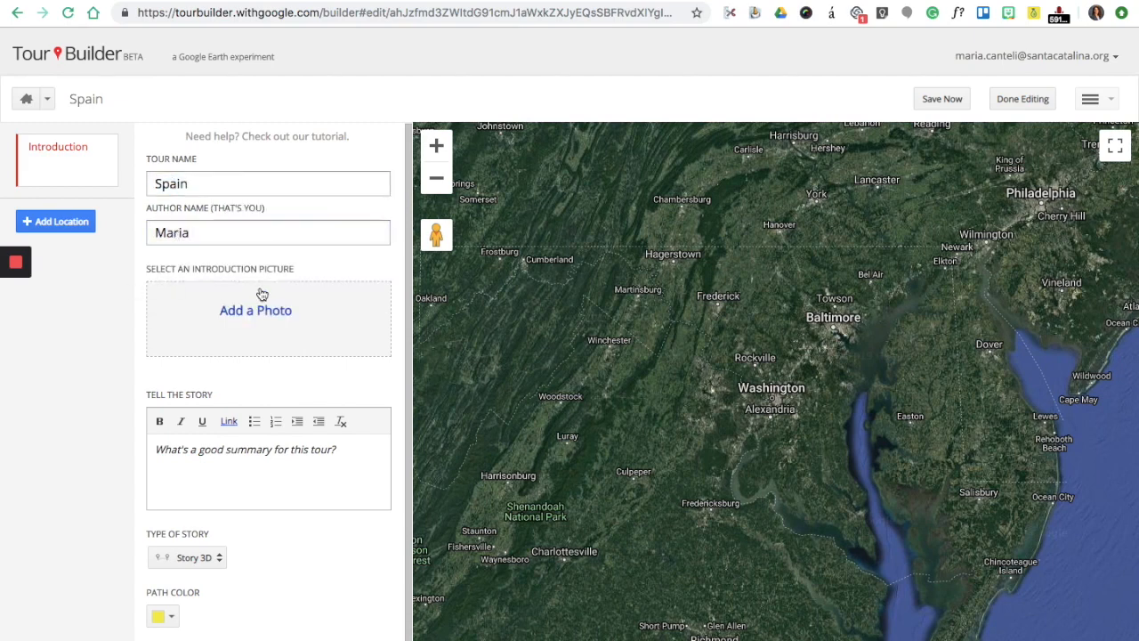
# Search Google images for Spain and use the mapswire.com relief map of Spain as the tour's introduction picture.
pyautogui.click(271, 315)
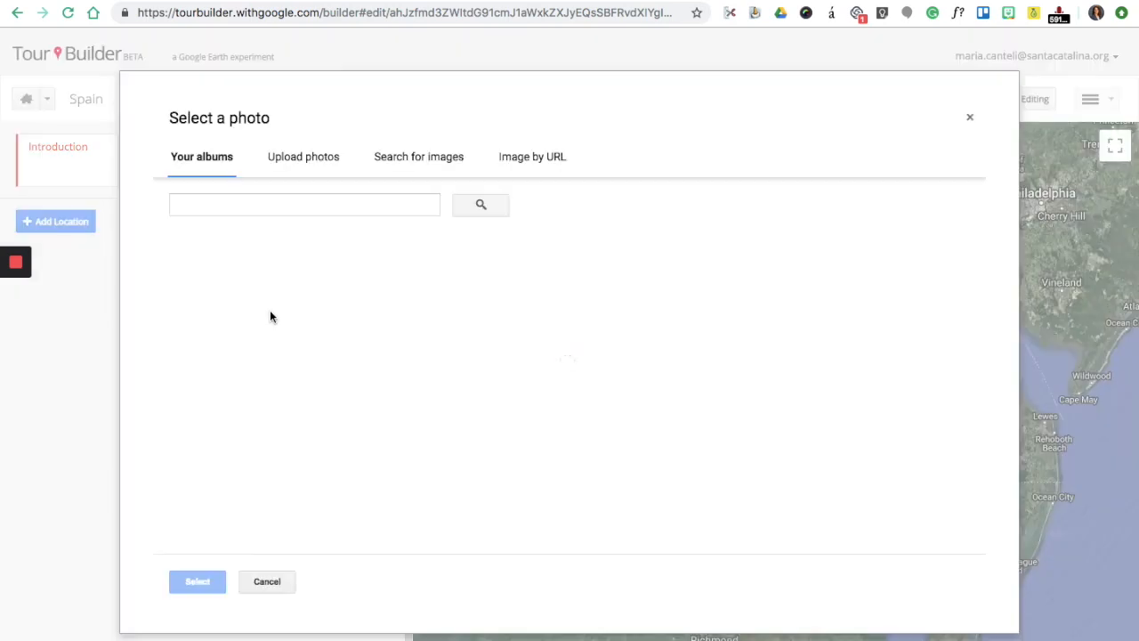
pyautogui.click(403, 163)
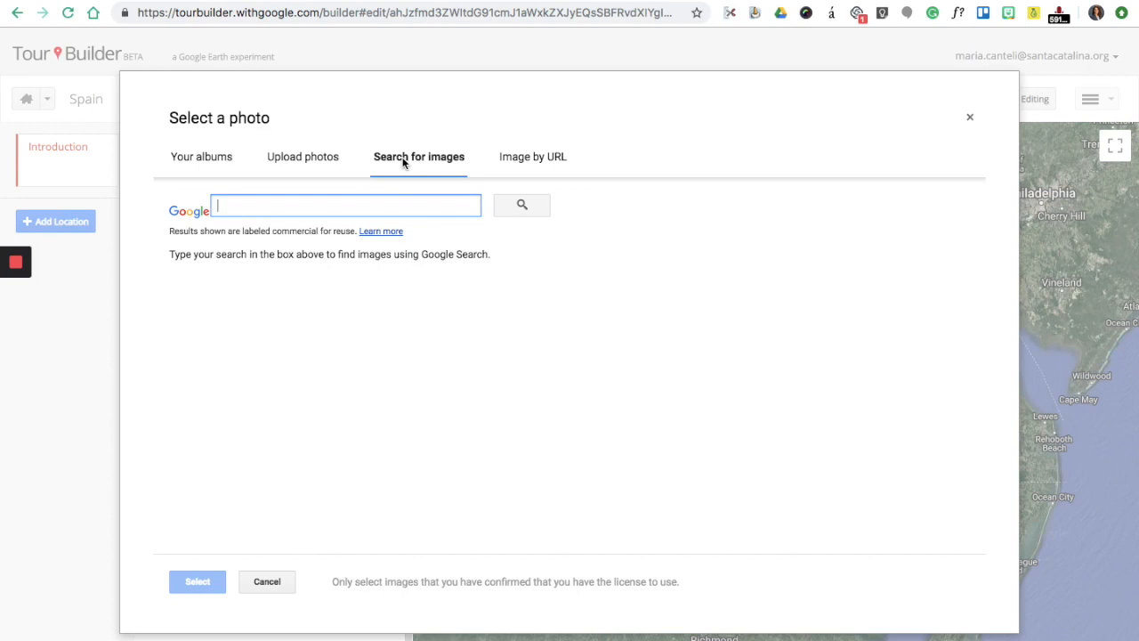
pyautogui.write('Spain')
pyautogui.press('Return')
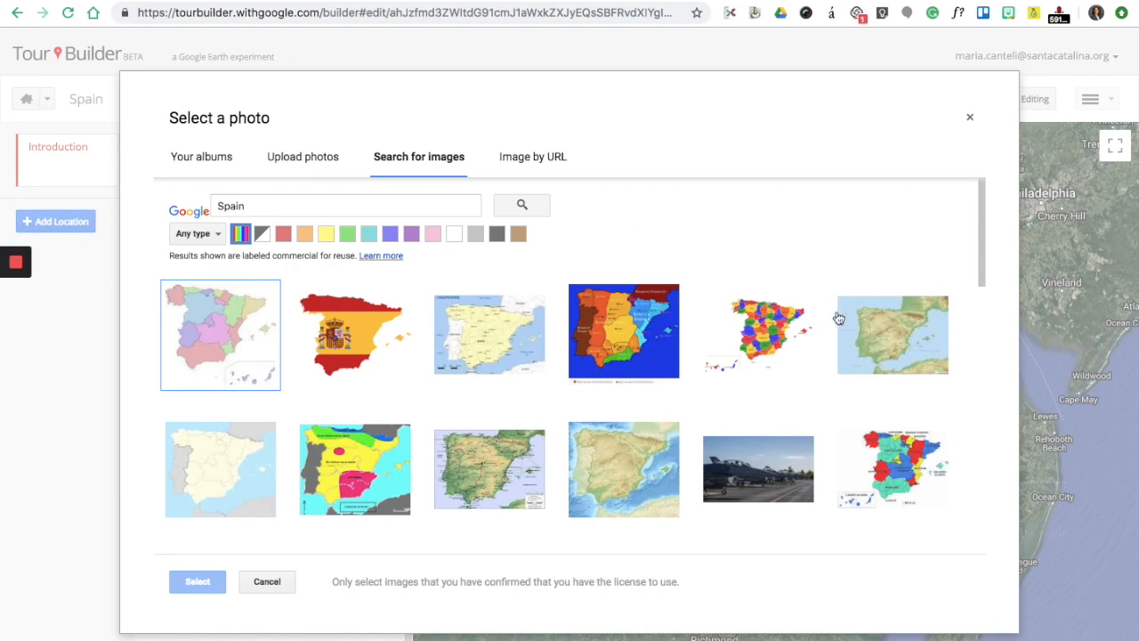
pyautogui.click(863, 328)
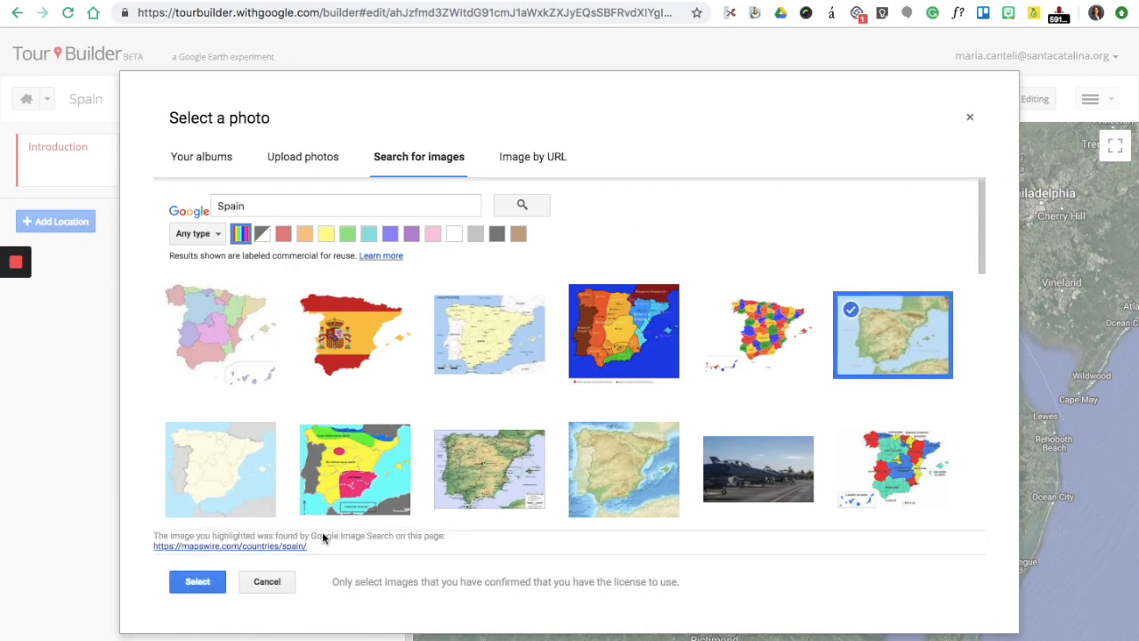
pyautogui.click(189, 588)
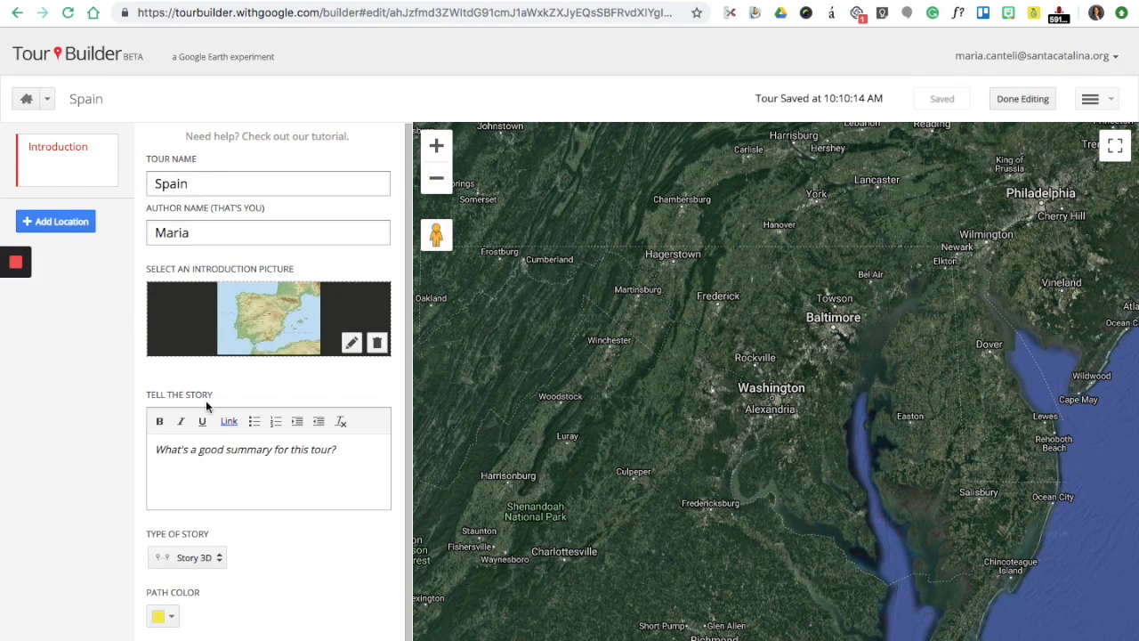
# Write "We are visiting Spain!" as the story summary in the tour's introduction.
pyautogui.click(226, 452)
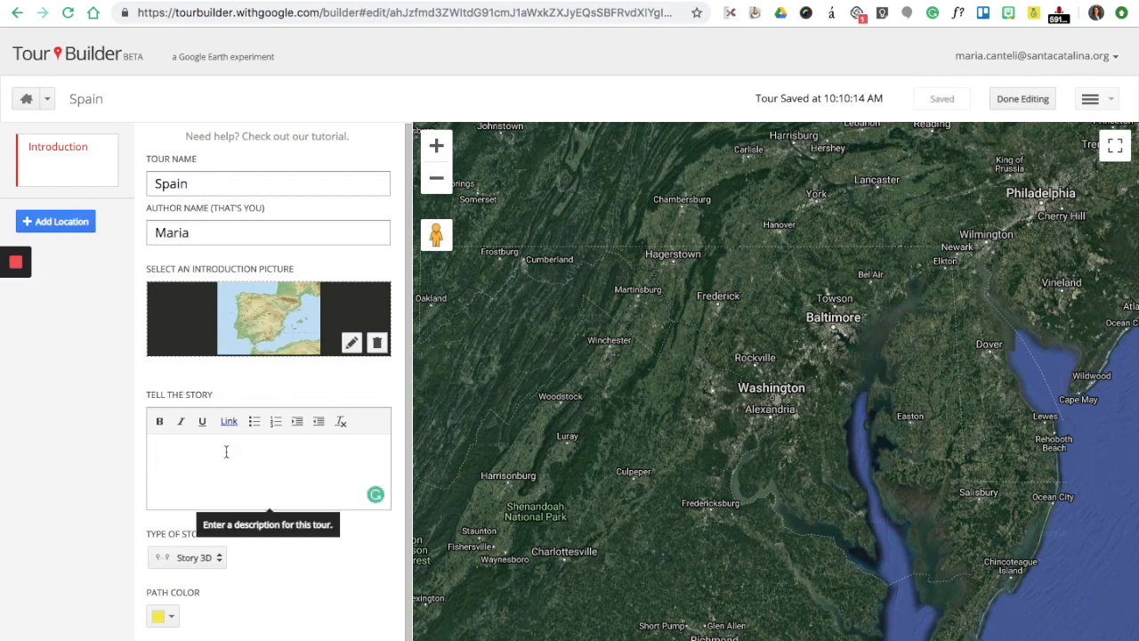
pyautogui.write('We ')
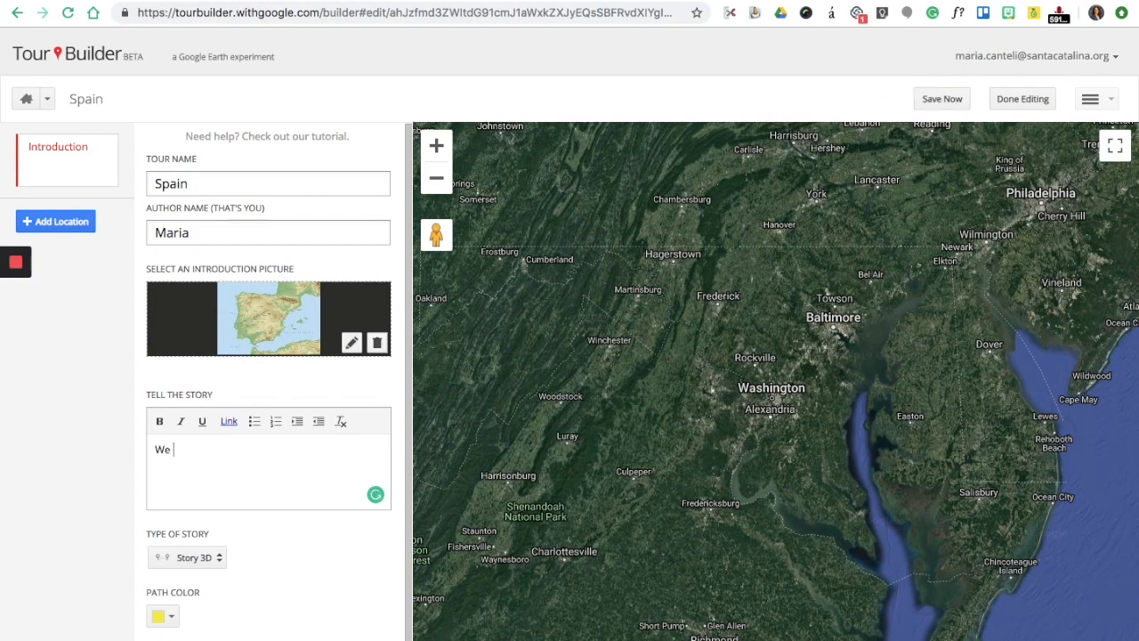
pyautogui.write('are visiting Spain~!')
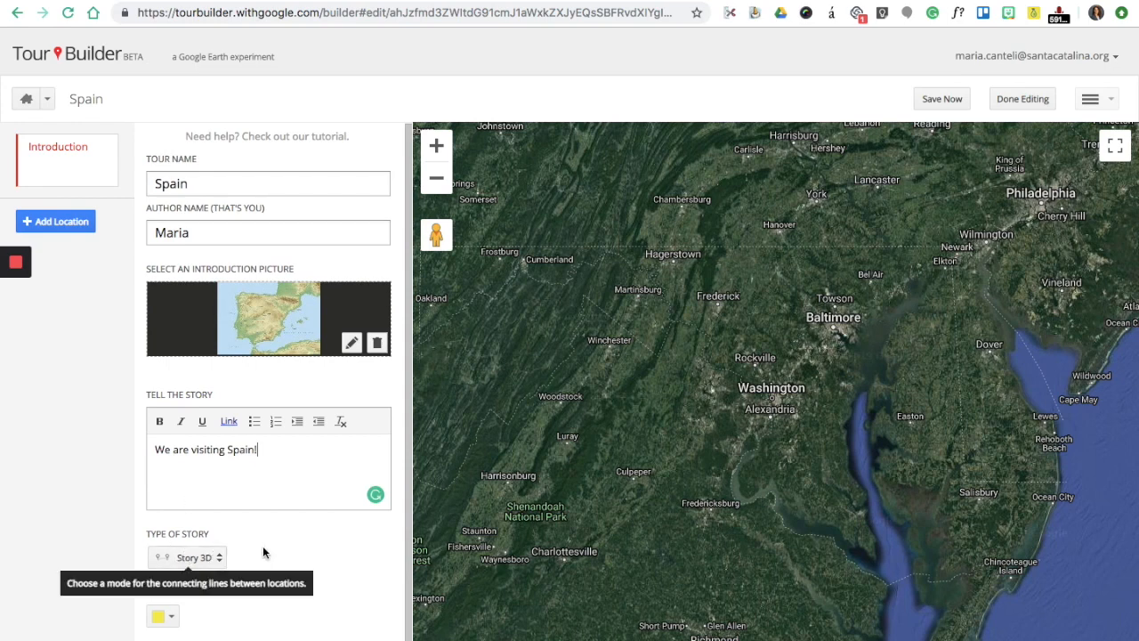
pyautogui.click(168, 616)
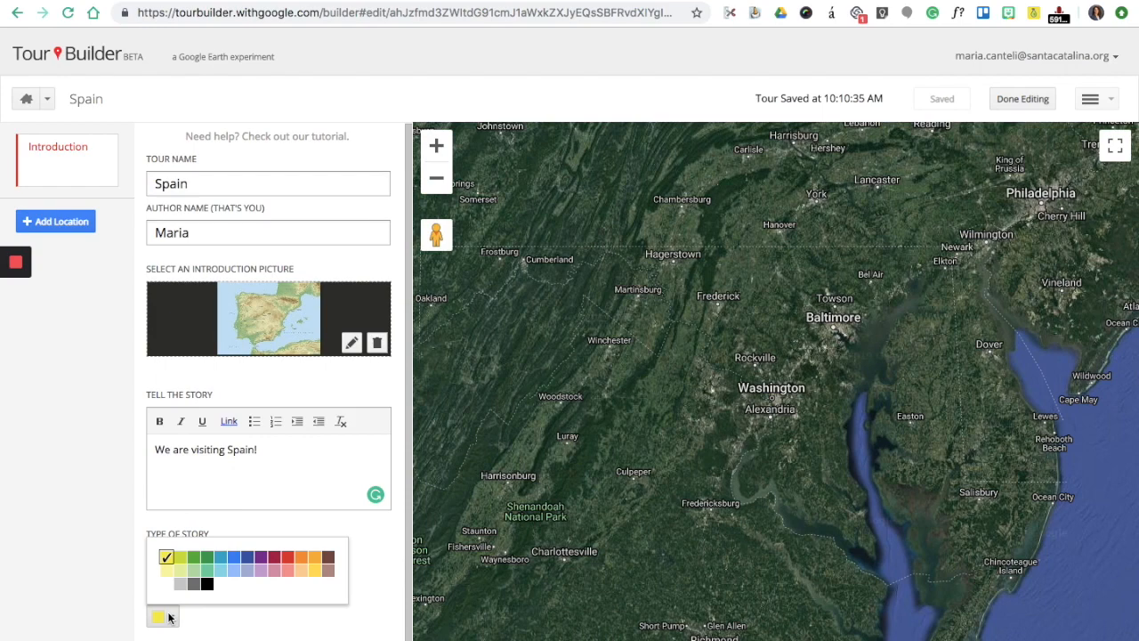
pyautogui.click(366, 564)
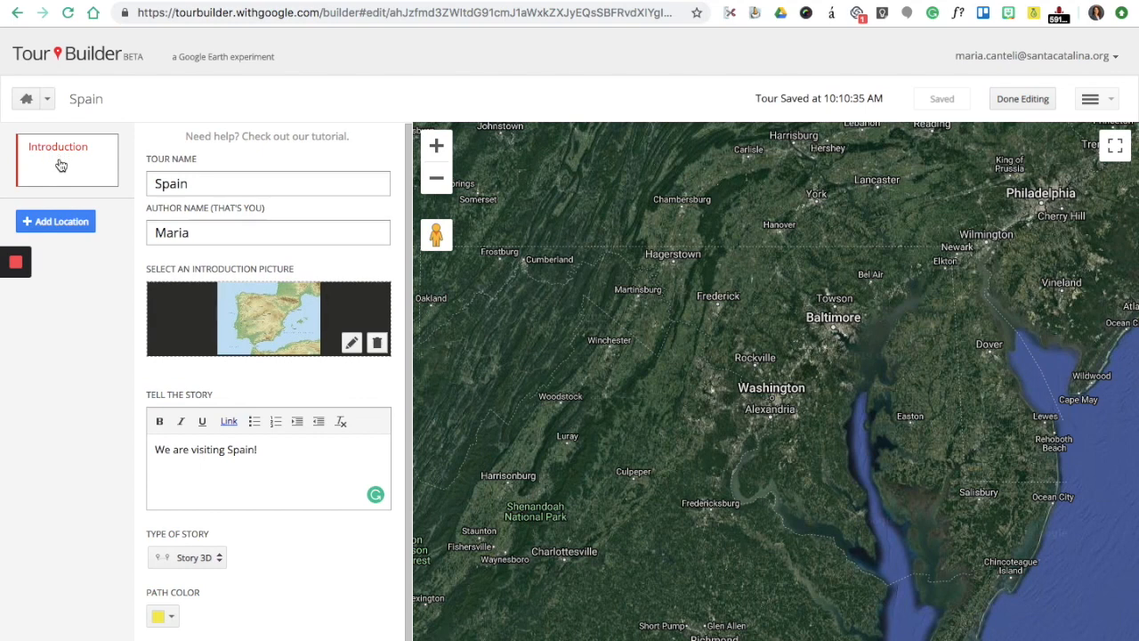
# Search for "Monterey ca" as a new location and add Monterey, CA, USA to the tour.
pyautogui.click(54, 224)
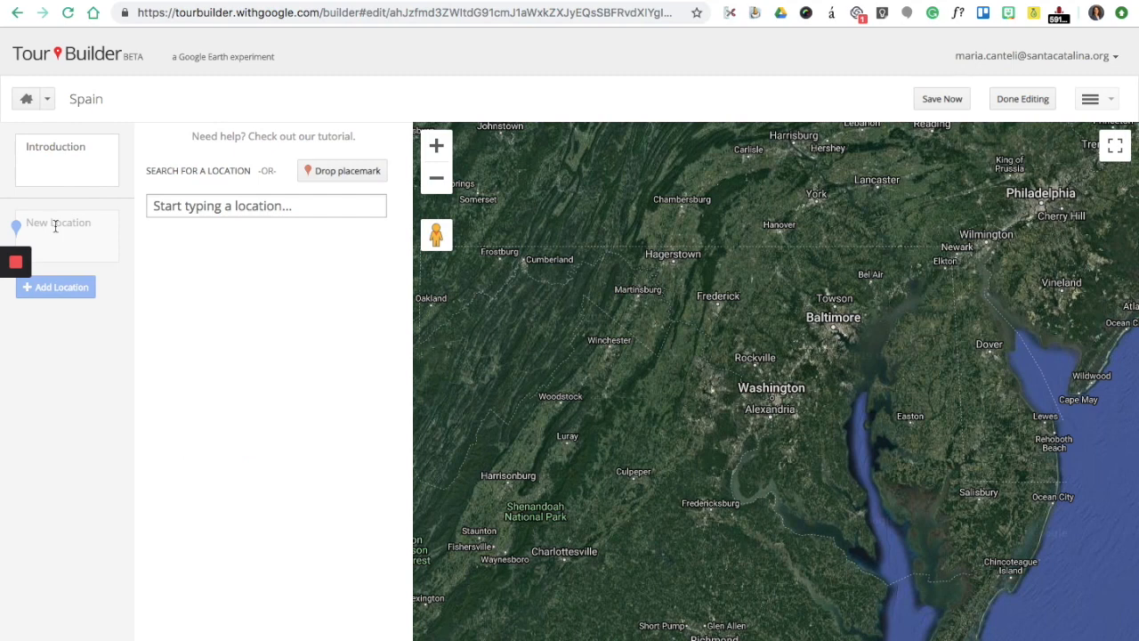
pyautogui.click(267, 207)
pyautogui.write('Mon')
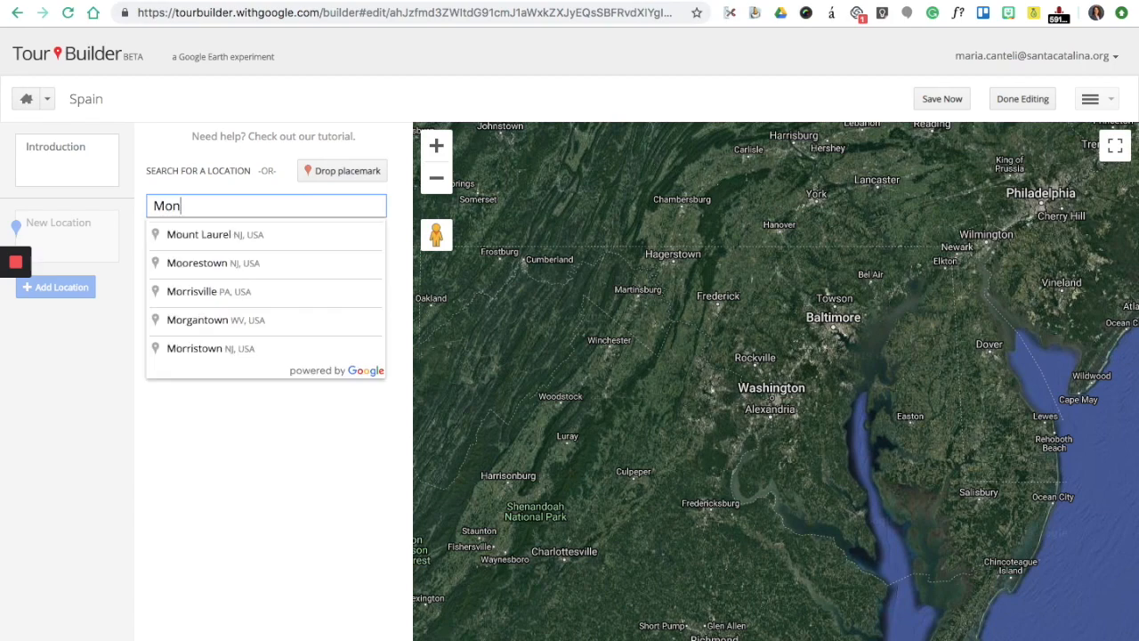
pyautogui.write('terey ca')
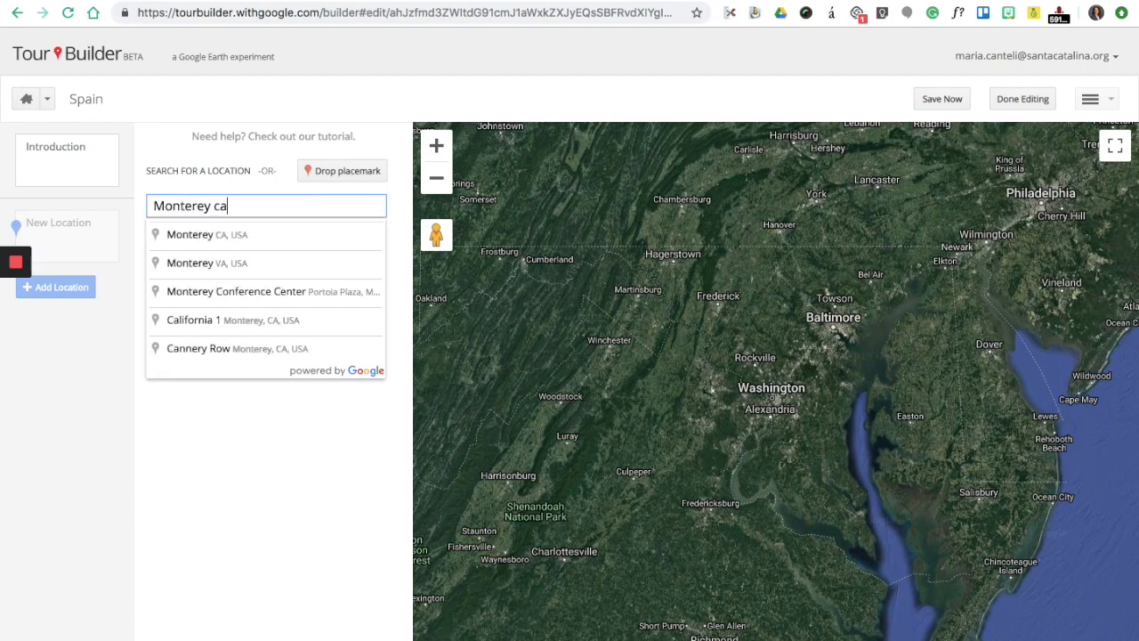
pyautogui.press('Return')
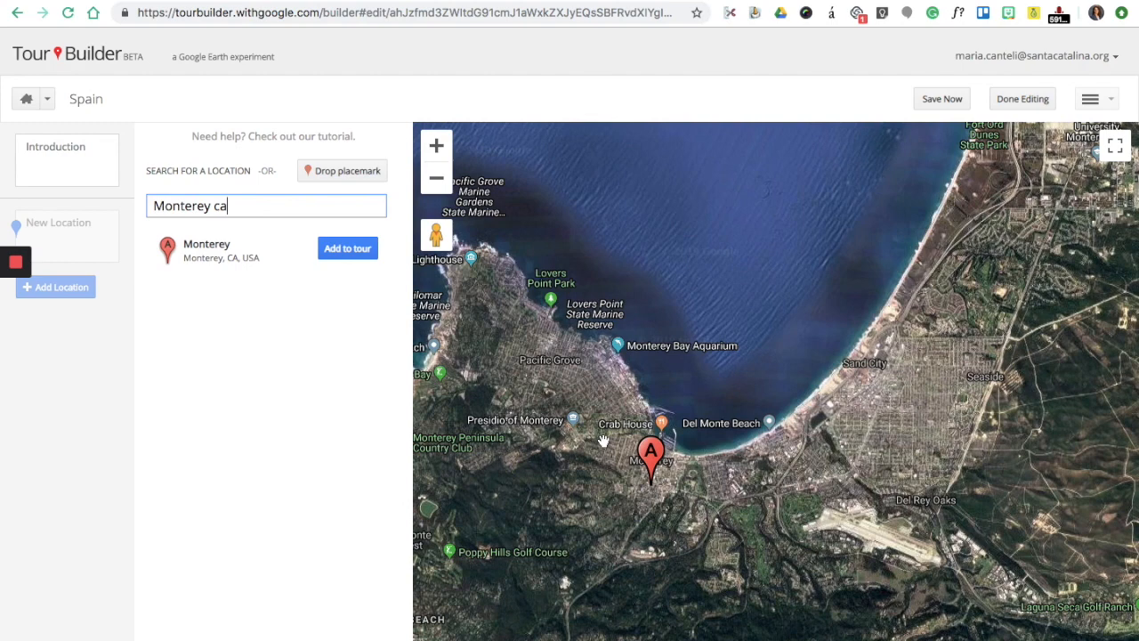
pyautogui.click(347, 249)
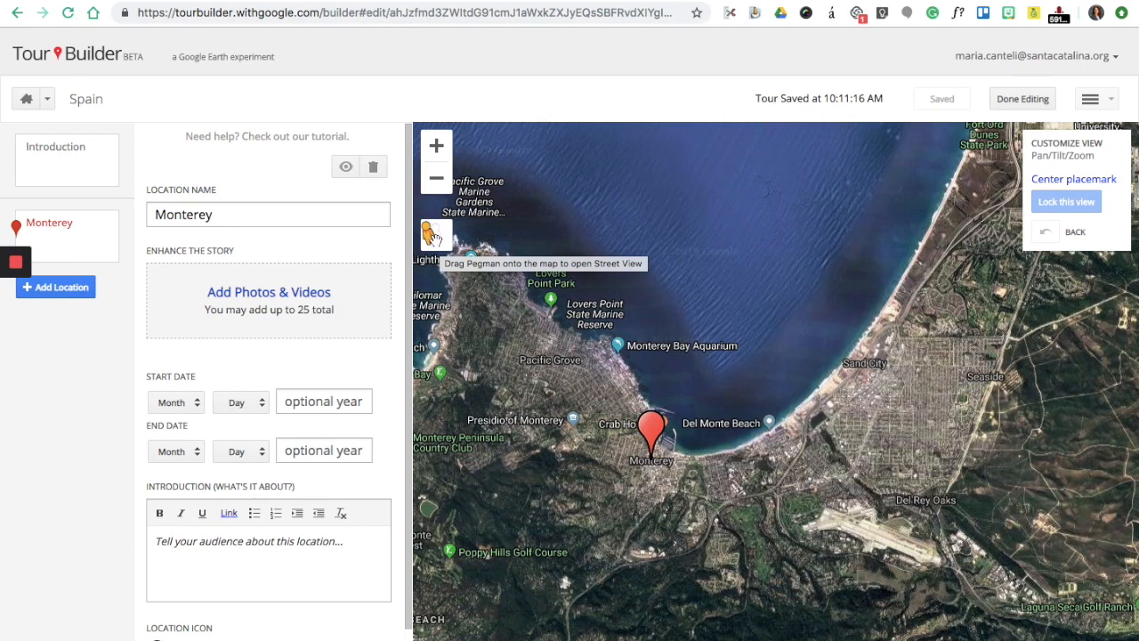
# Look around the Sloat Monument near the Monterey placemark in Street View, and return to the map.
pyautogui.moveTo(432, 234); pyautogui.dragTo(622, 417)
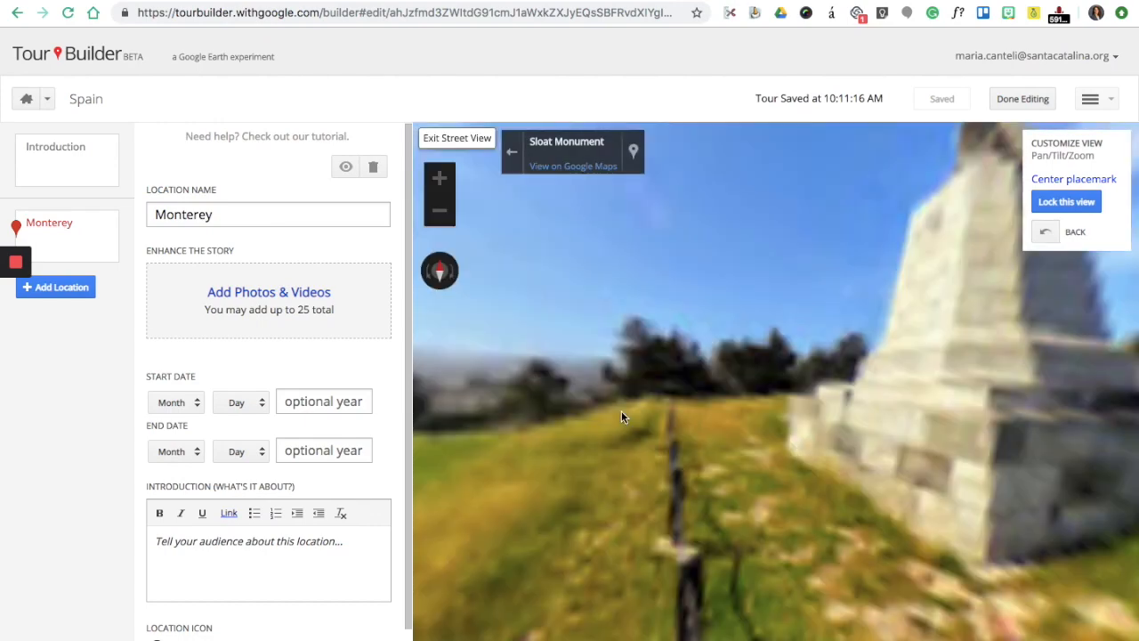
pyautogui.moveTo(602, 303); pyautogui.dragTo(924, 313)
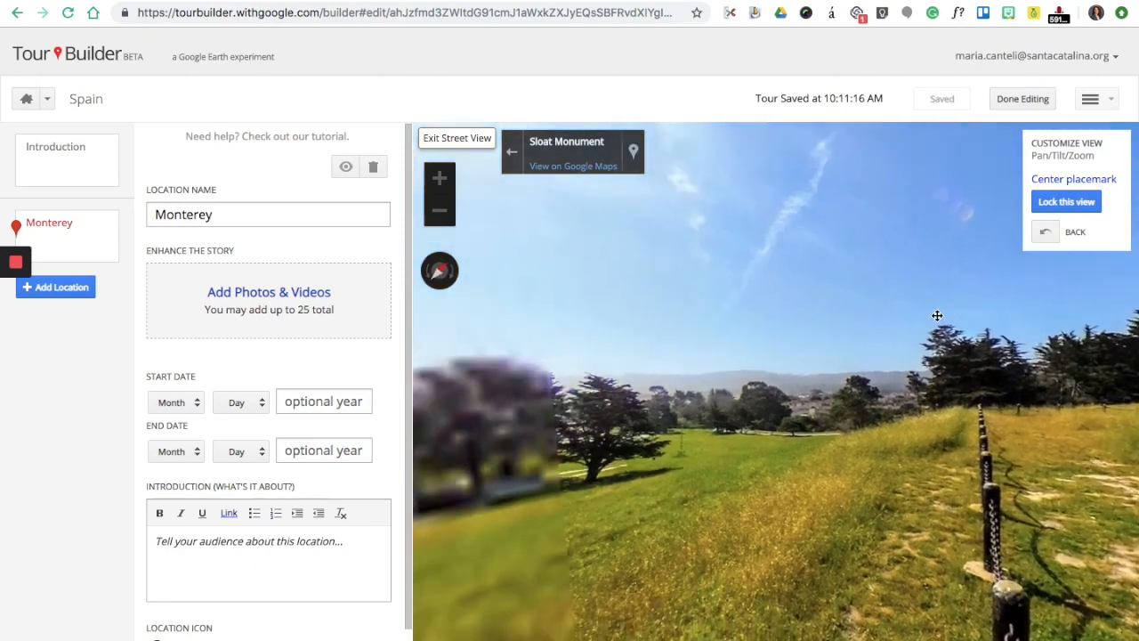
pyautogui.moveTo(641, 330); pyautogui.dragTo(1017, 300)
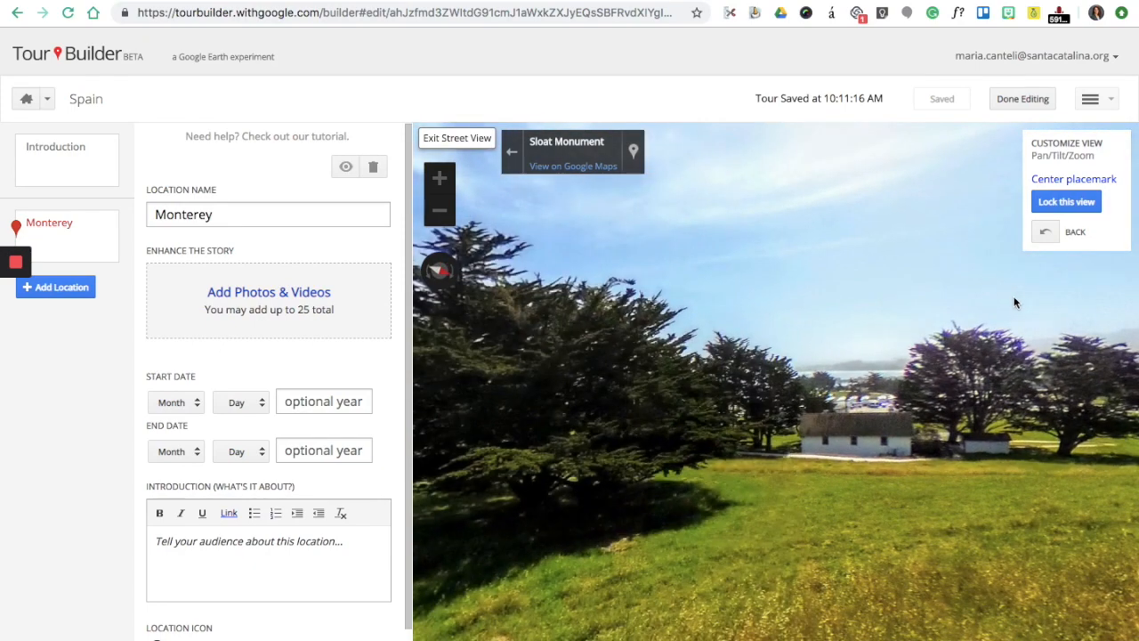
pyautogui.moveTo(801, 303); pyautogui.dragTo(458, 347)
pyautogui.moveTo(877, 365); pyautogui.dragTo(534, 405)
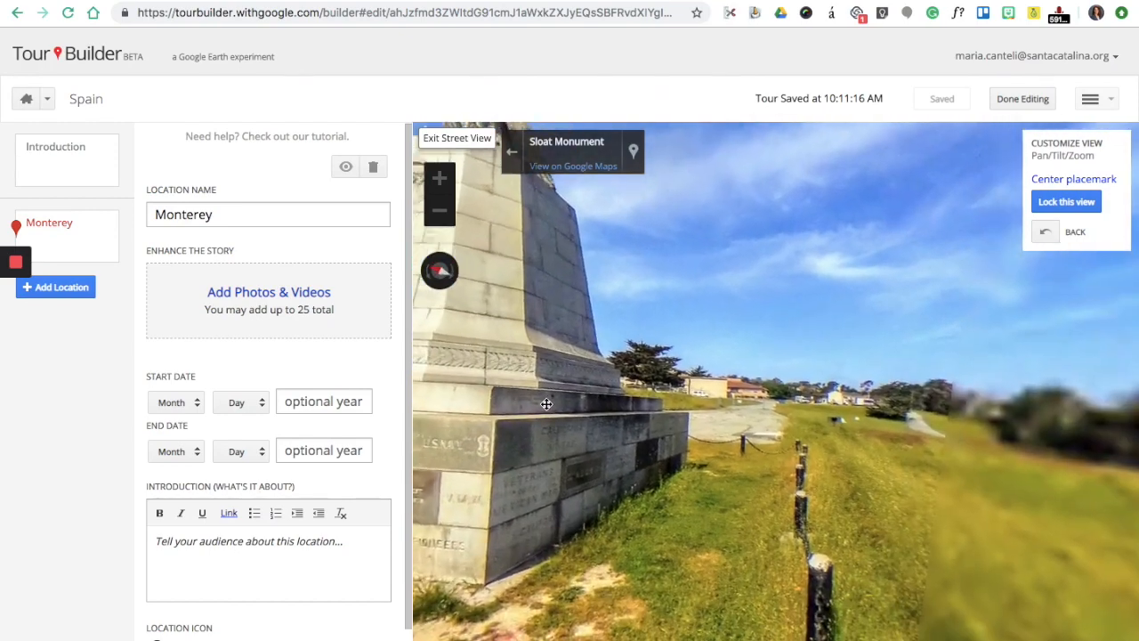
pyautogui.moveTo(903, 400); pyautogui.dragTo(590, 330)
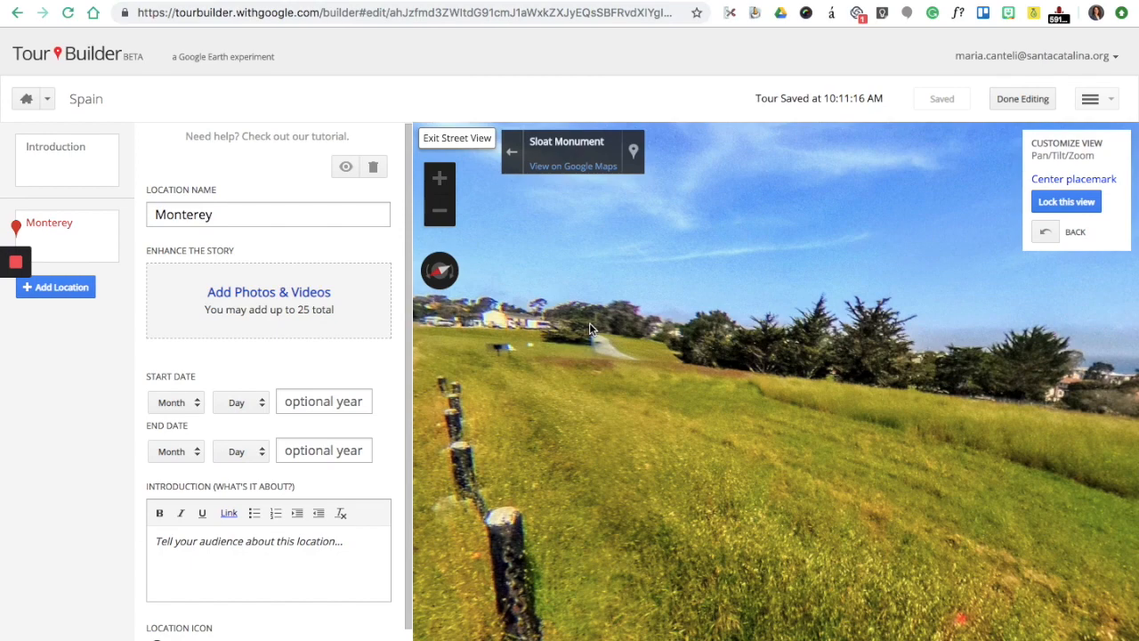
pyautogui.click(454, 145)
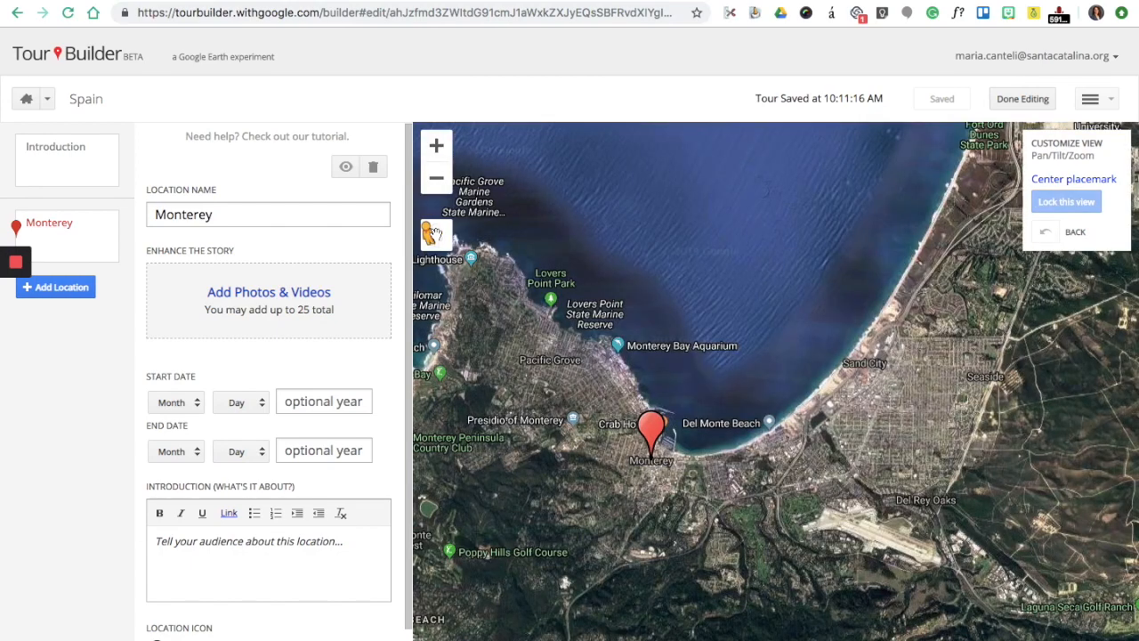
# Enter Street View at Monterey Fish Co, turn toward the boats in the harbor, and lock this view for the Monterey location.
pyautogui.moveTo(434, 233); pyautogui.dragTo(665, 422)
pyautogui.moveTo(667, 427); pyautogui.dragTo(669, 425)
pyautogui.moveTo(796, 376); pyautogui.dragTo(389, 303)
pyautogui.moveTo(877, 335); pyautogui.dragTo(702, 499)
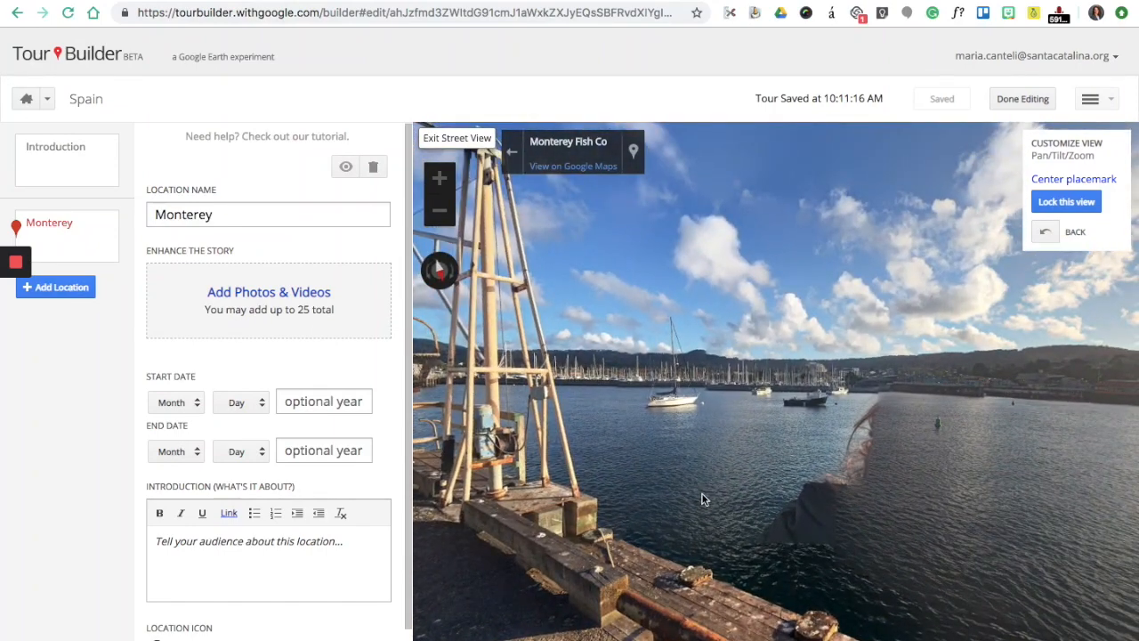
pyautogui.click(1067, 203)
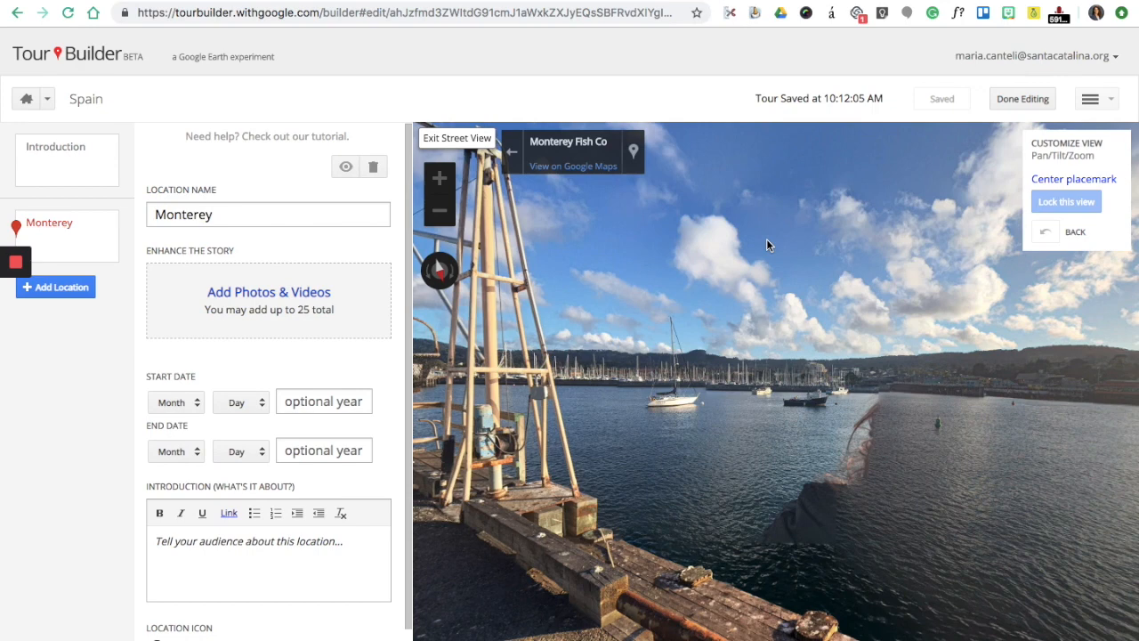
# Open the media picker for the Monterey location and search Google images for "Monterey".
pyautogui.doubleClick(217, 214)
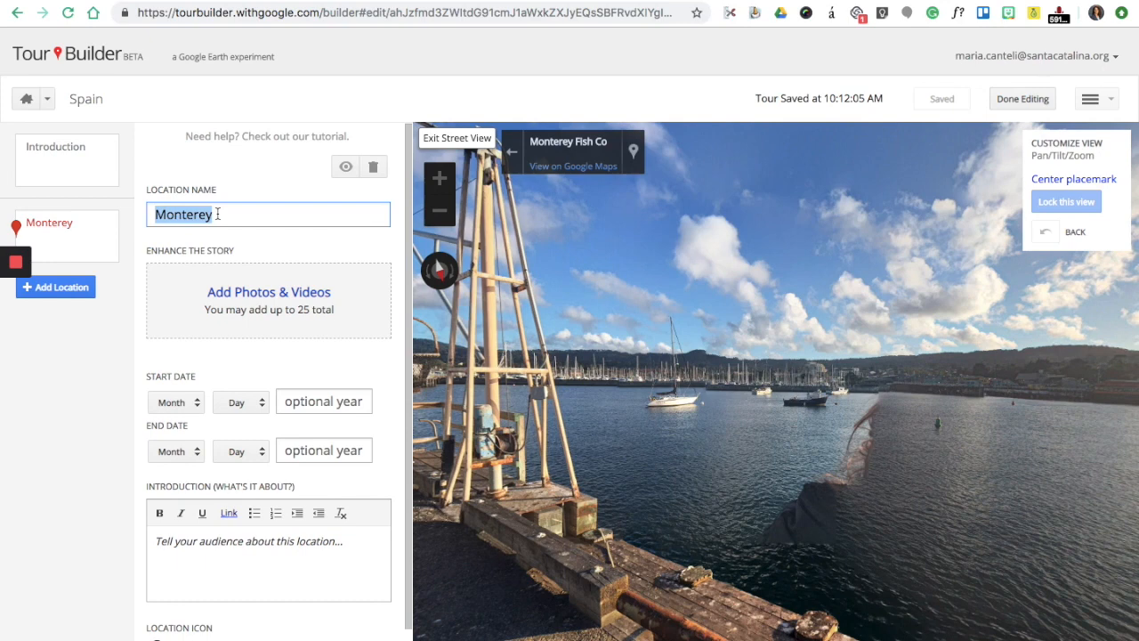
pyautogui.click(269, 294)
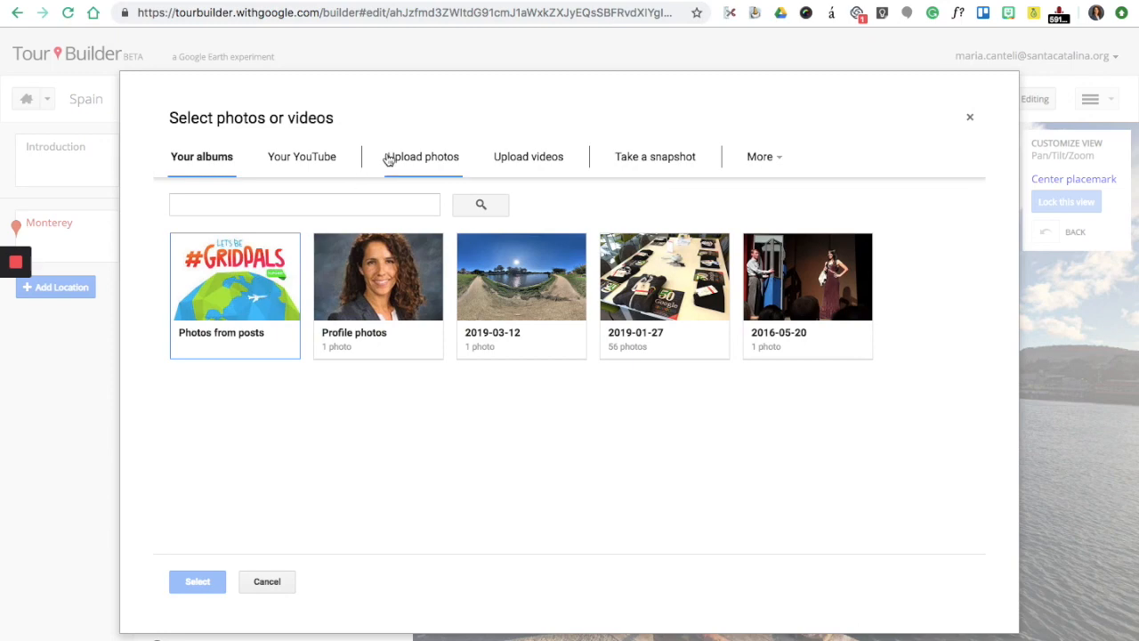
pyautogui.click(767, 164)
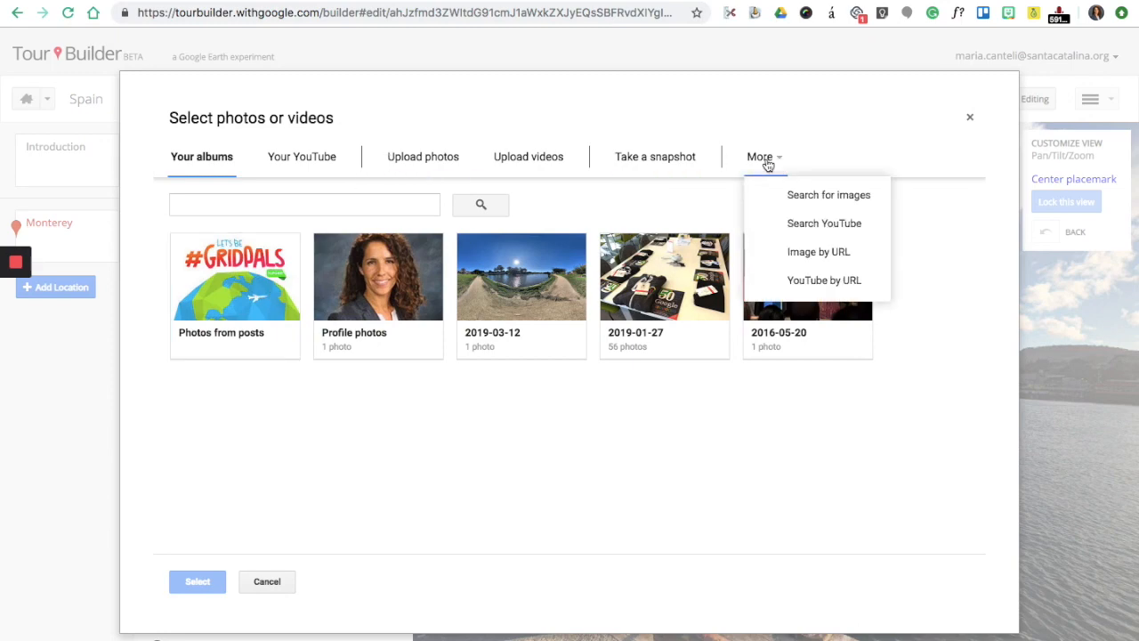
pyautogui.click(796, 197)
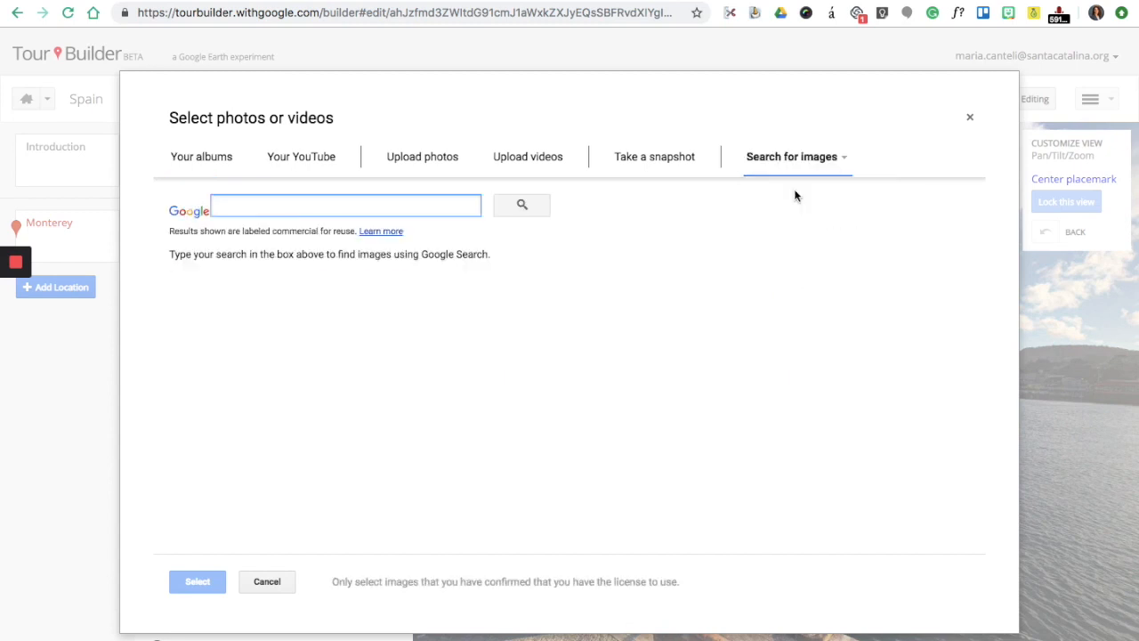
pyautogui.write('Monterey')
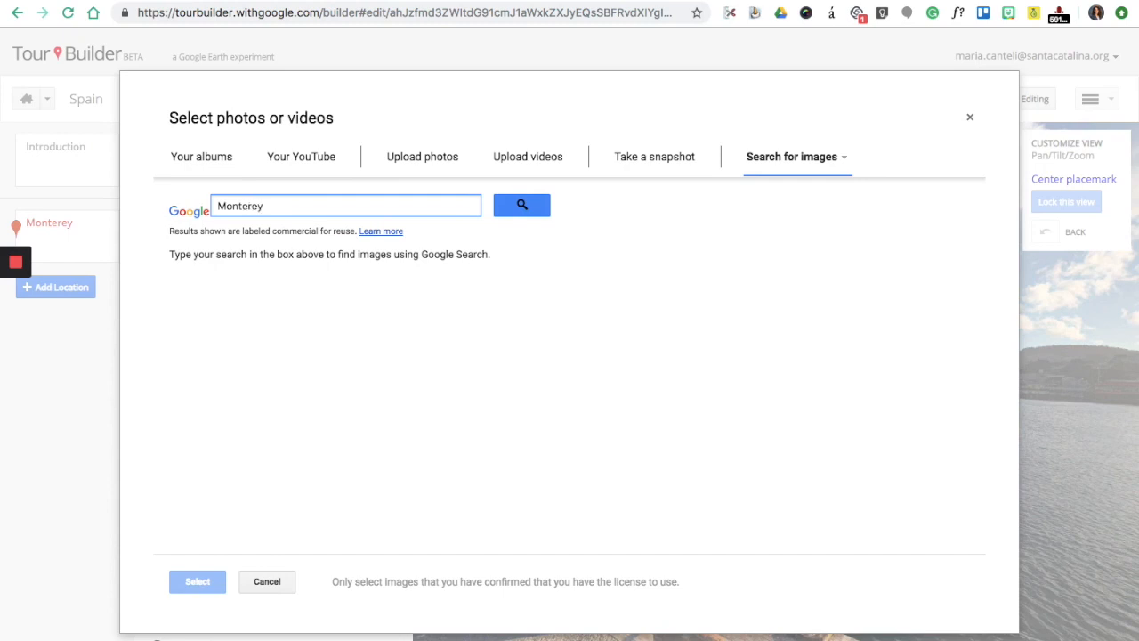
pyautogui.press('Return')
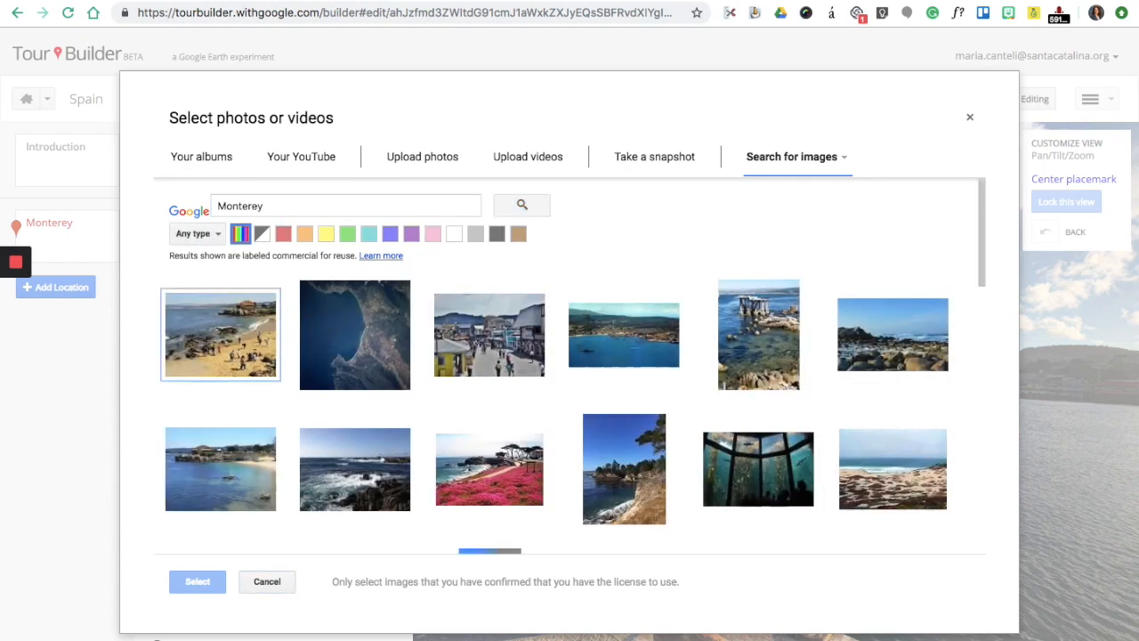
# Add the crowded beach, busy street and rocky shore pier photos to the Monterey location, and browse through the three added photos.
pyautogui.click(238, 344)
pyautogui.click(462, 347)
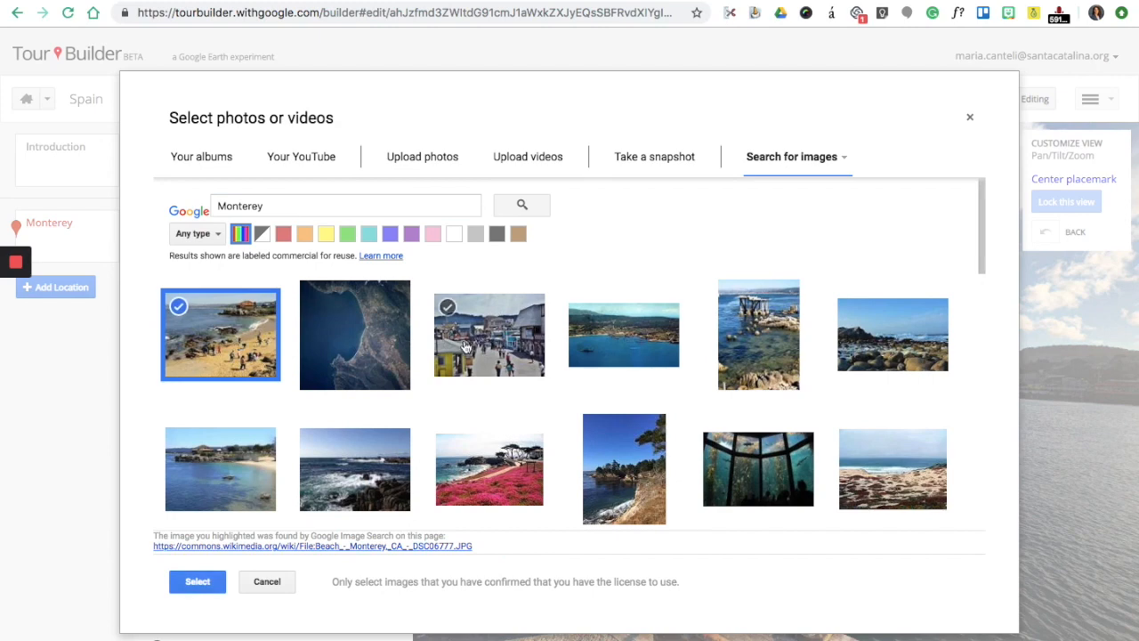
pyautogui.click(756, 347)
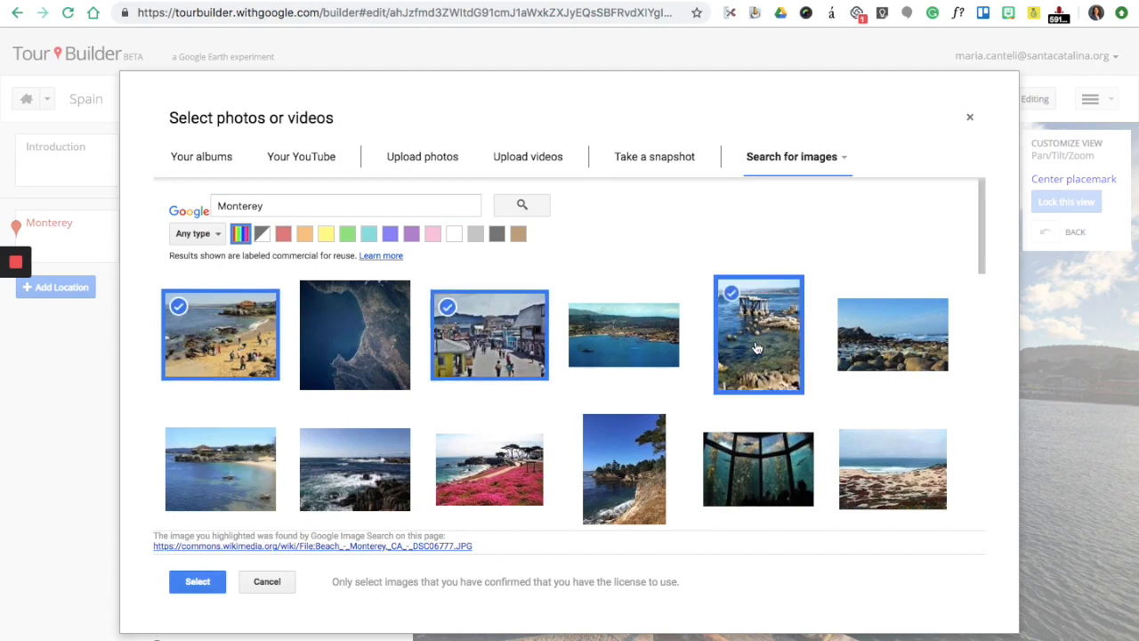
pyautogui.click(190, 583)
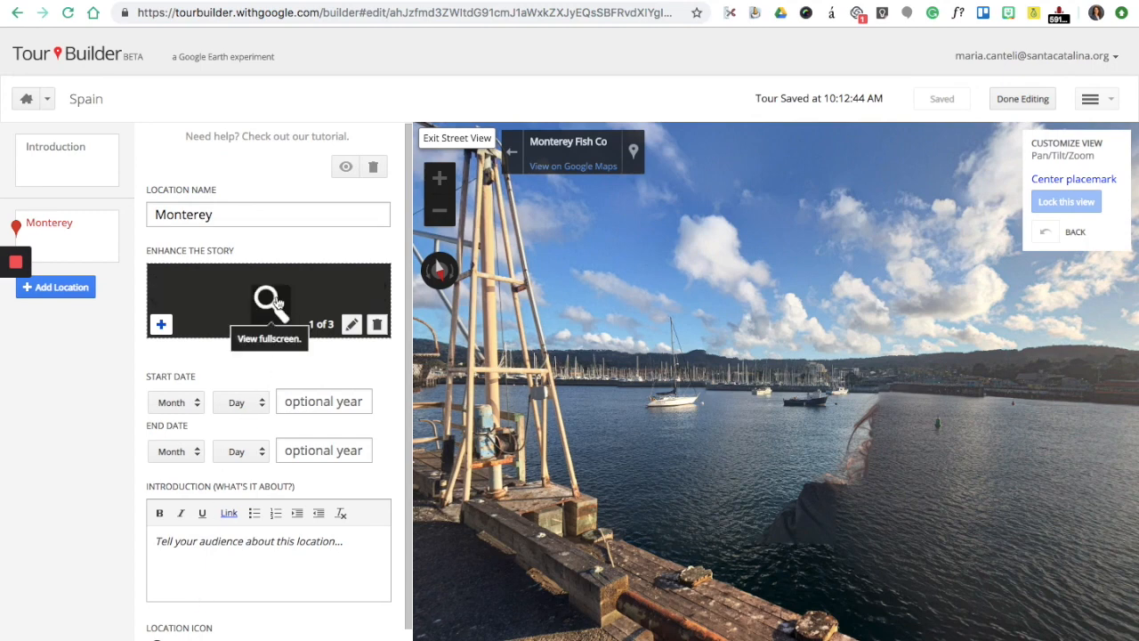
pyautogui.moveTo(338, 290)
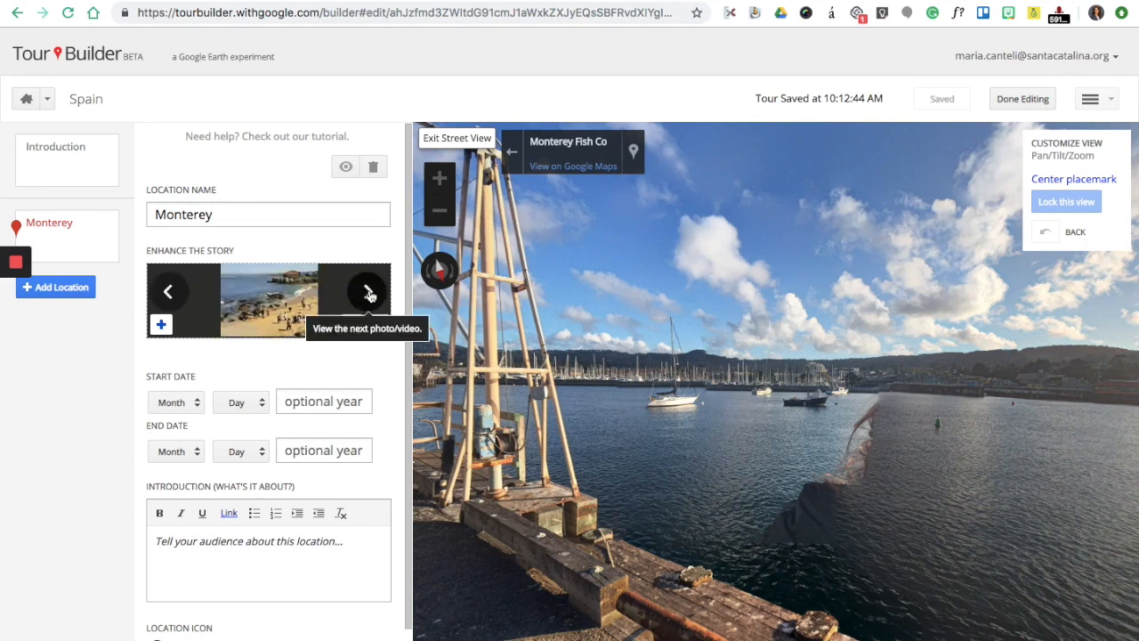
pyautogui.click(370, 295)
pyautogui.click(369, 295)
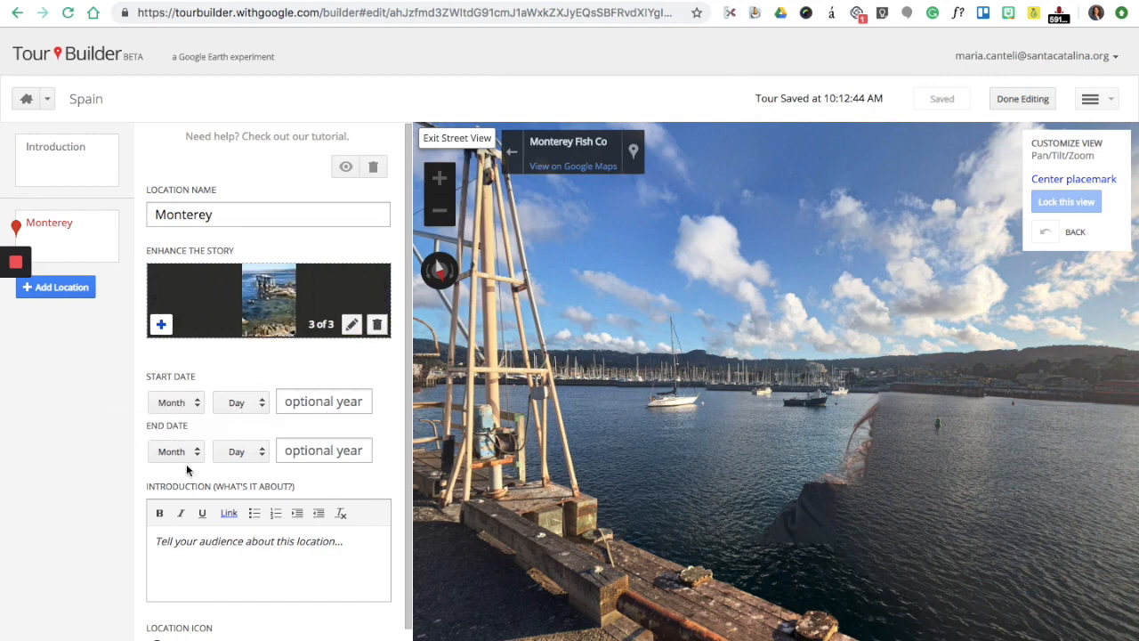
# Write "Monterey is home." as the introduction of the Monterey location.
pyautogui.click(252, 544)
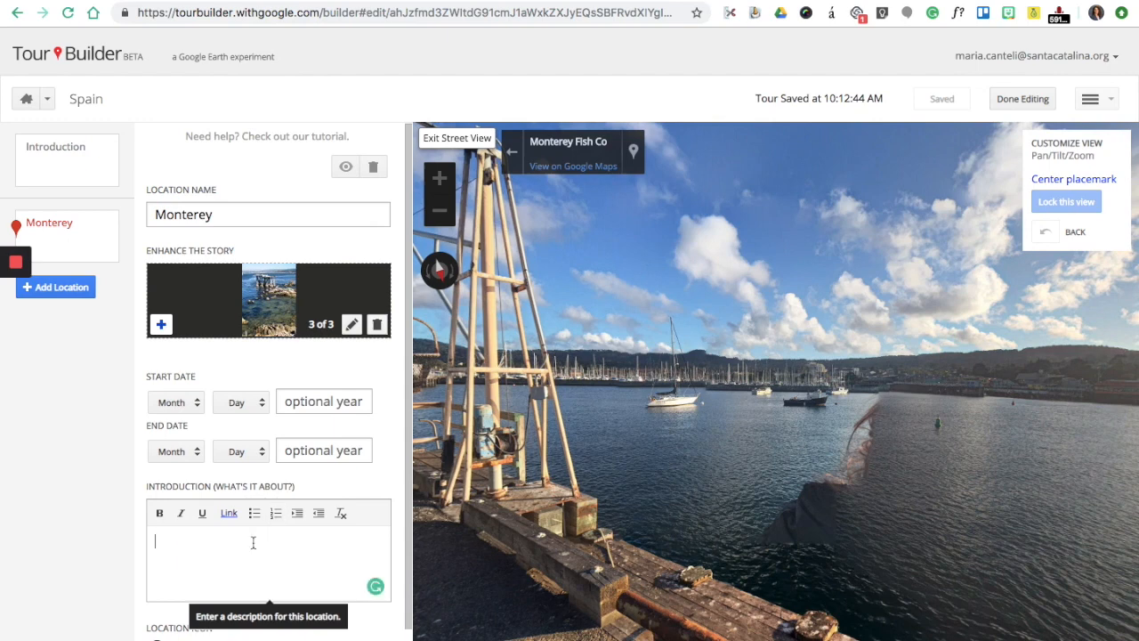
pyautogui.write('Monte')
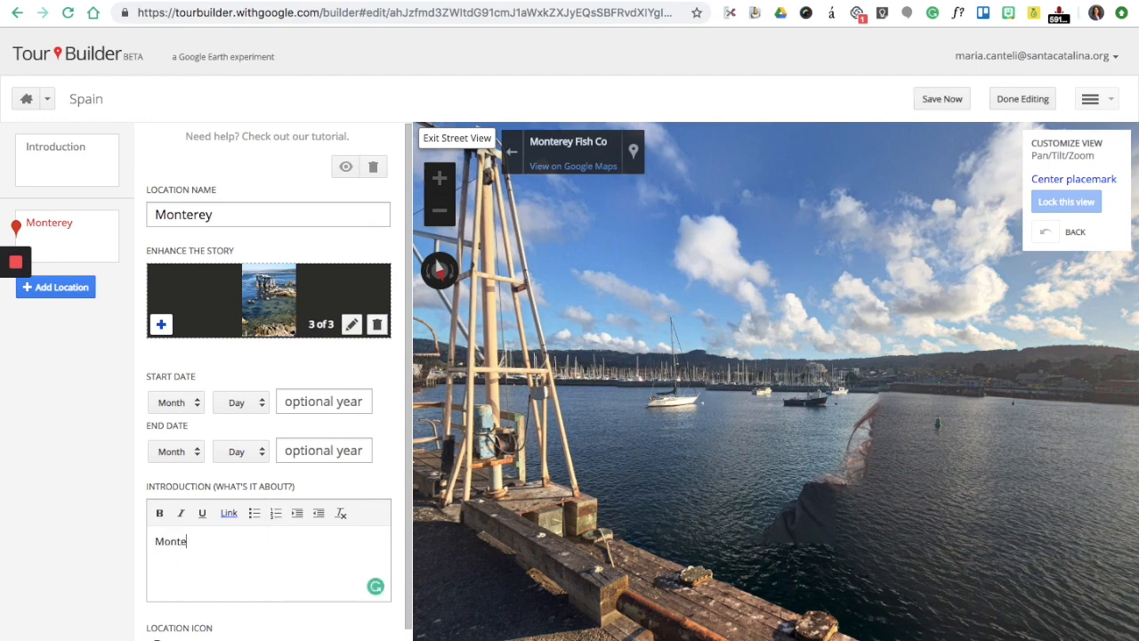
pyautogui.write('rey is home')
pyautogui.write('.')
# Search for "Sagrada familia" as a new location and add SAGRADA FAMÍLIA, Barcelona, Spain to the tour.
pyautogui.click(58, 289)
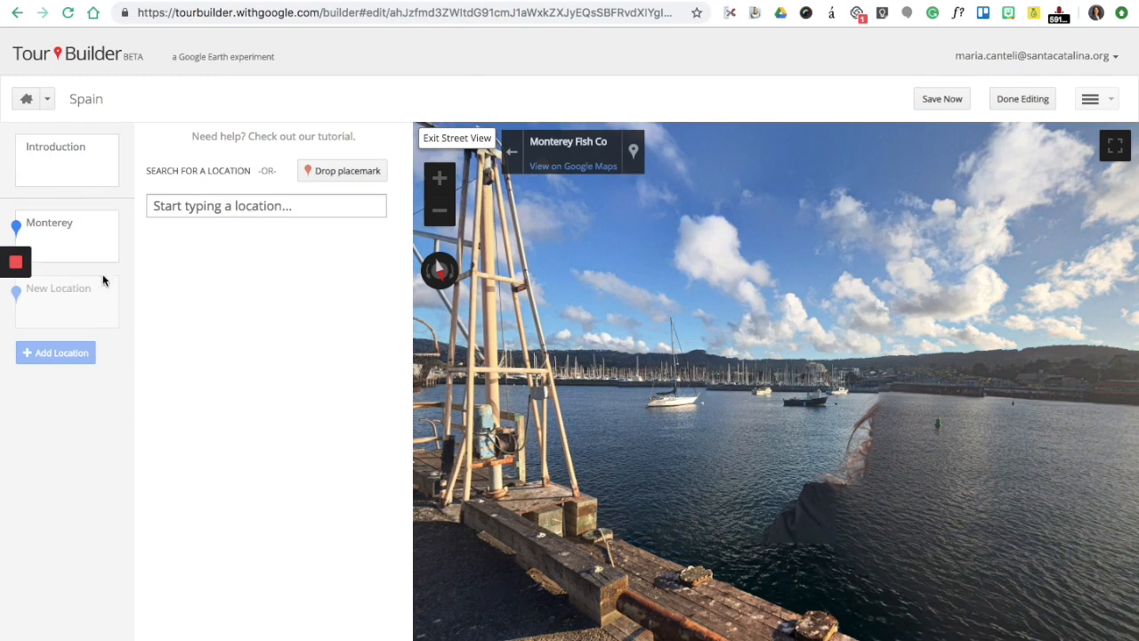
pyautogui.click(254, 206)
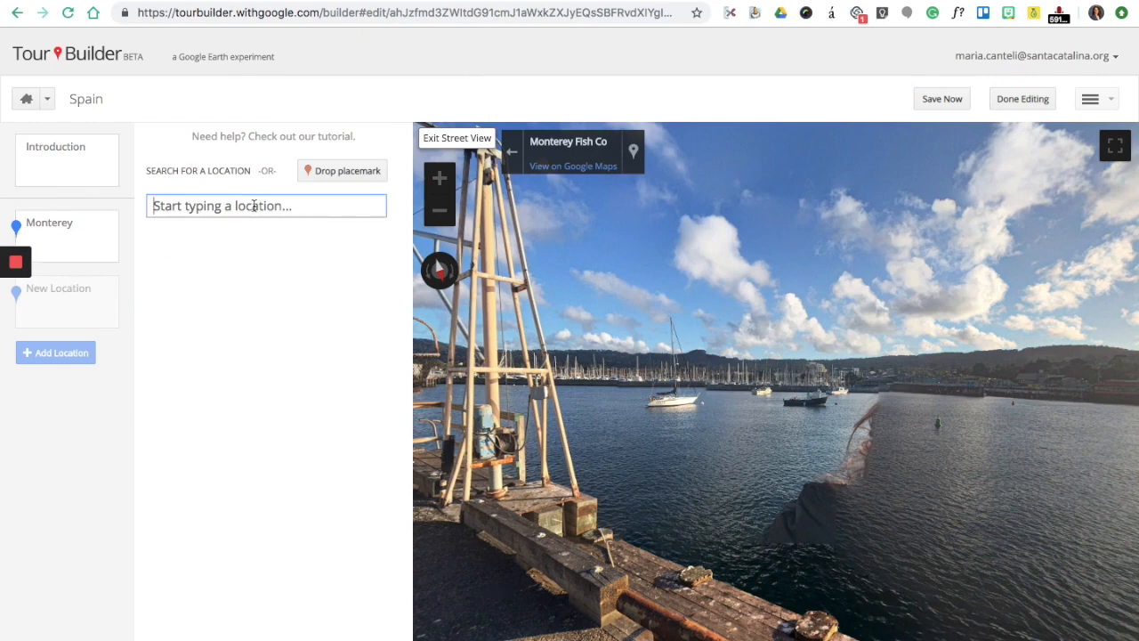
pyautogui.write('Sagrada')
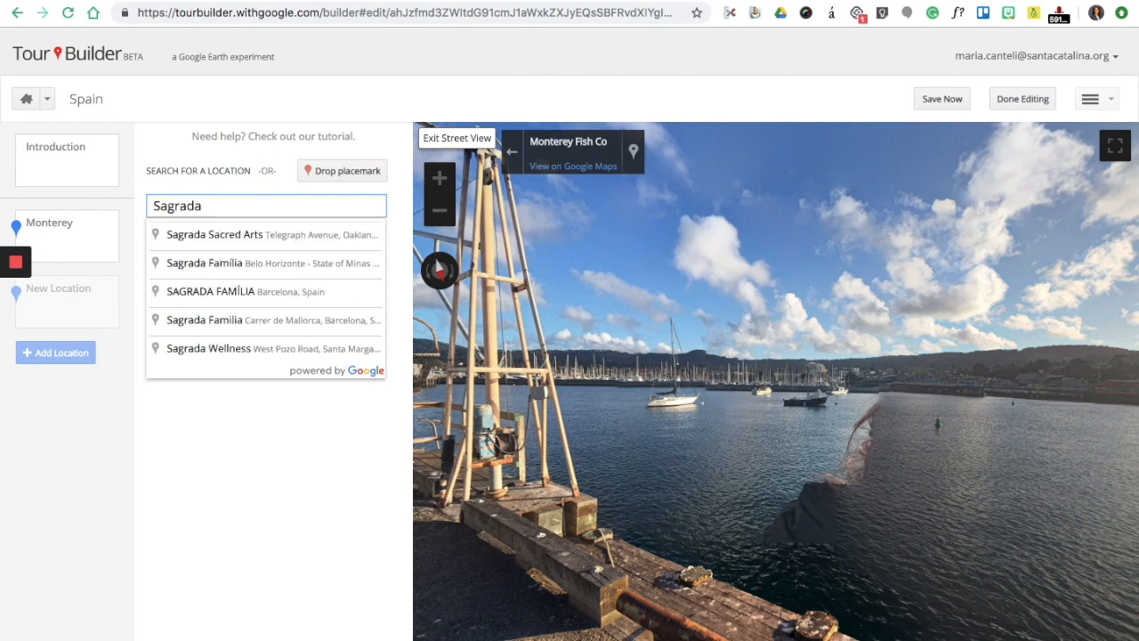
pyautogui.write(' familia')
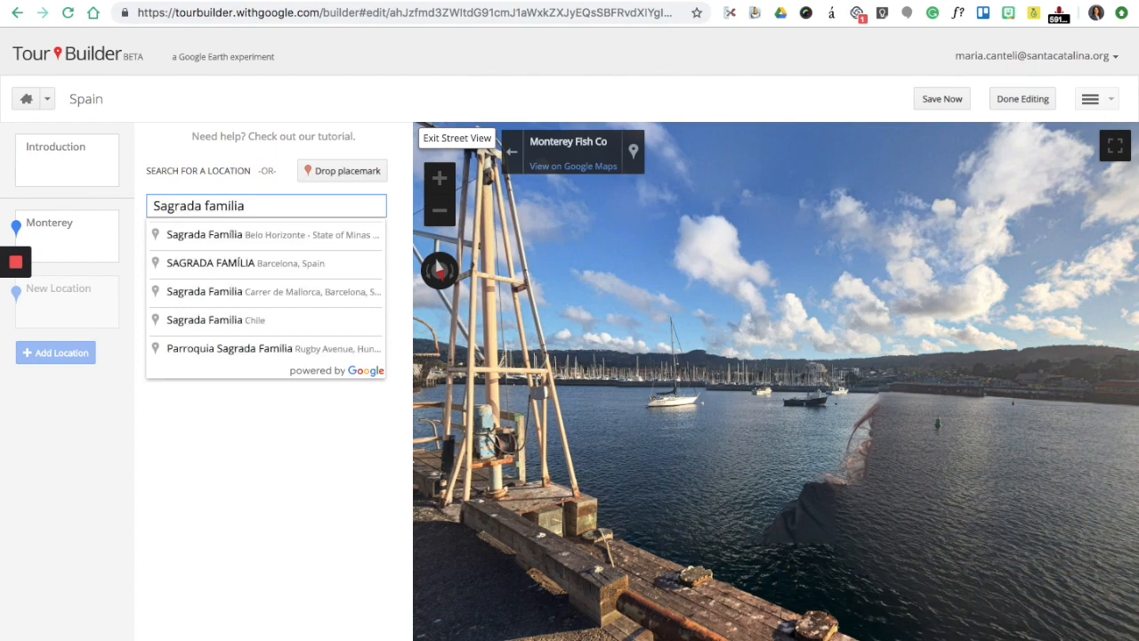
pyautogui.click(259, 271)
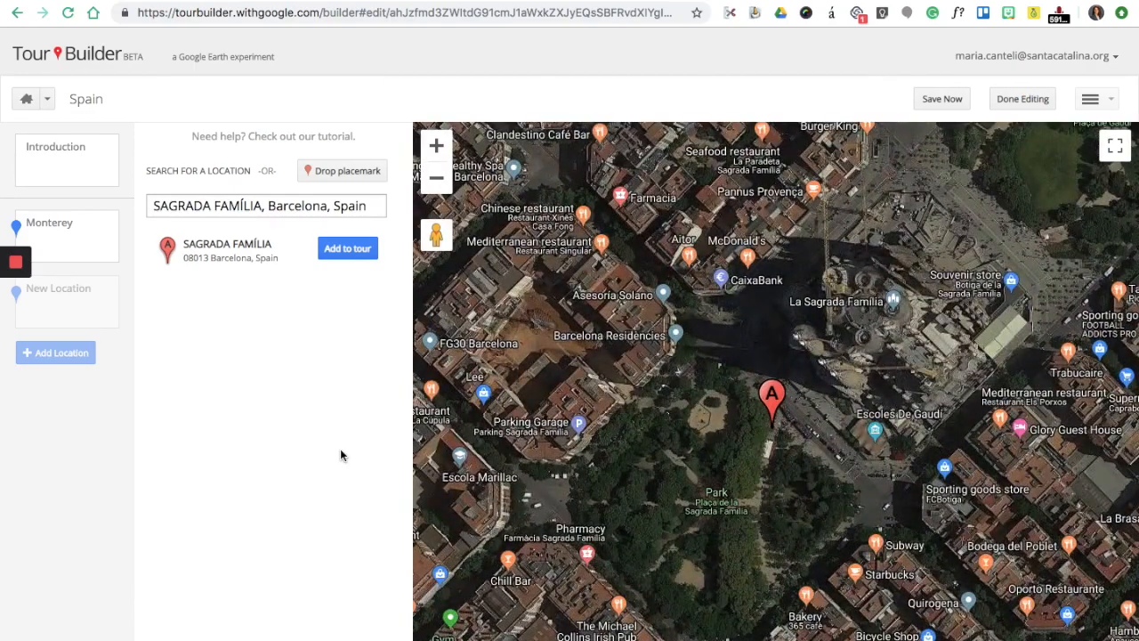
pyautogui.click(347, 249)
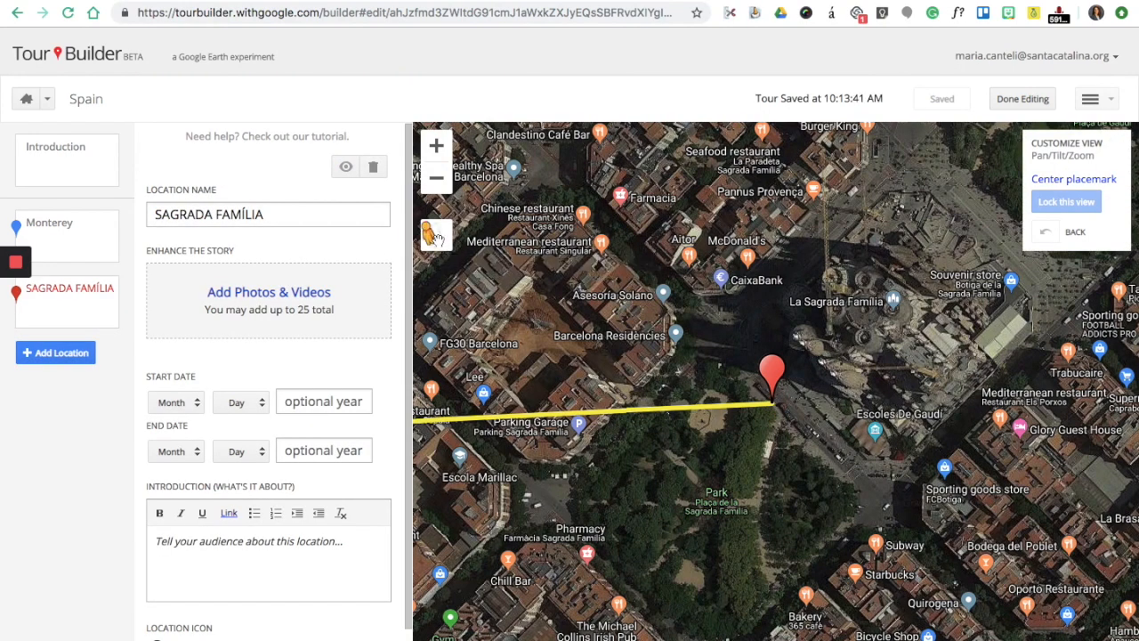
# Look at the Sagrada Família's facade and towers in Street View from beside the placemark, and return to the map.
pyautogui.moveTo(433, 233)
pyautogui.mouseDown()
pyautogui.moveTo(654, 329)
pyautogui.moveTo(778, 424)
pyautogui.mouseUp()
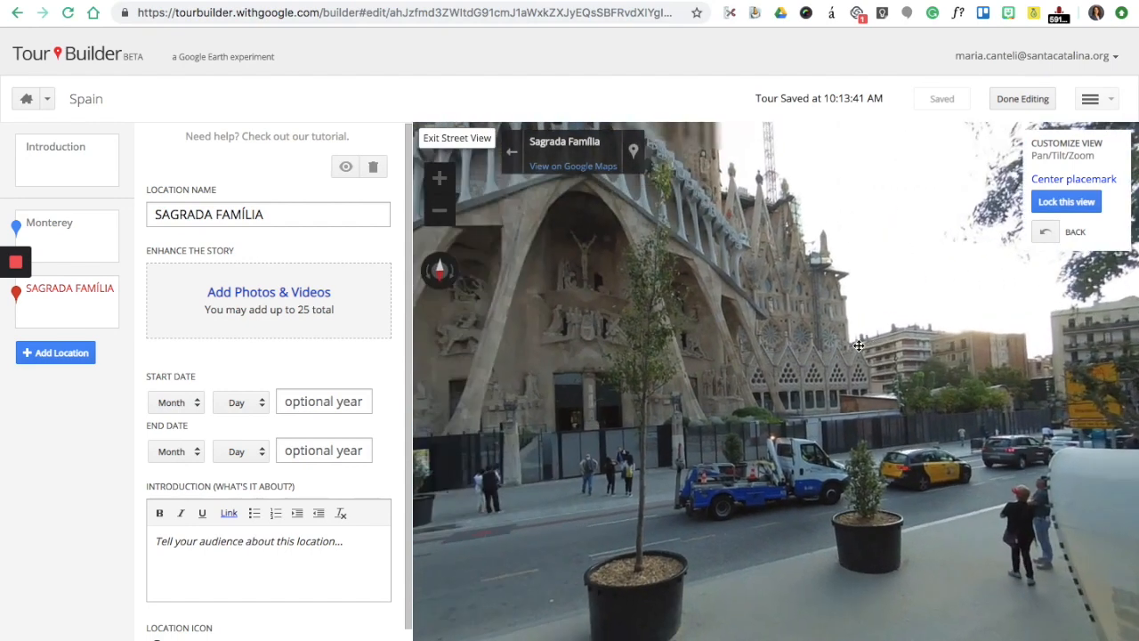
pyautogui.moveTo(858, 345); pyautogui.dragTo(1094, 514)
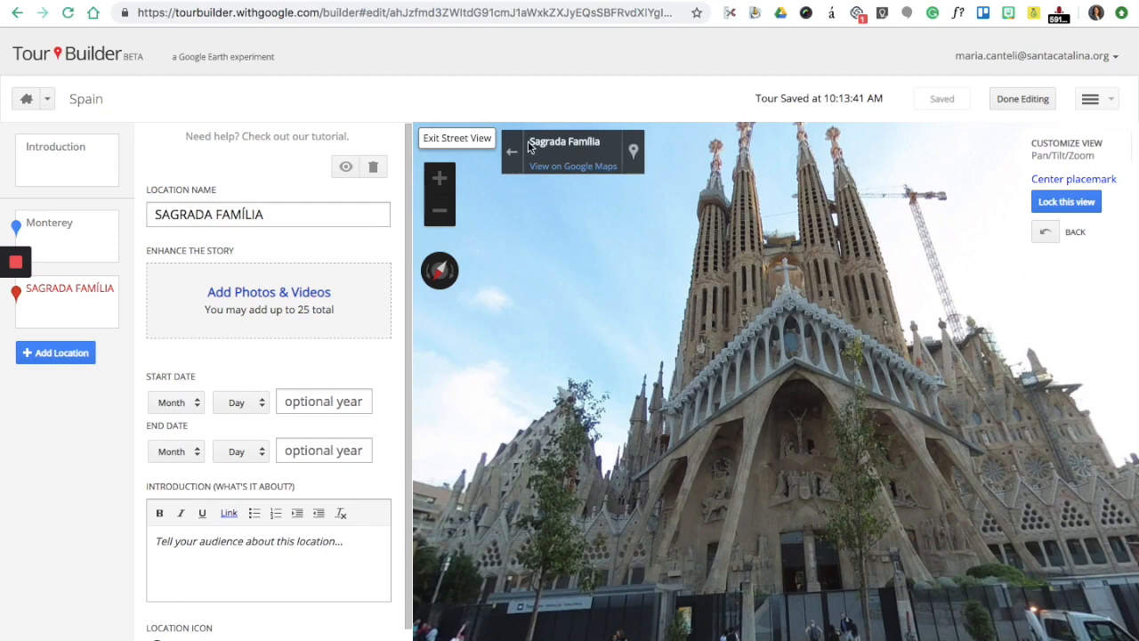
pyautogui.click(481, 142)
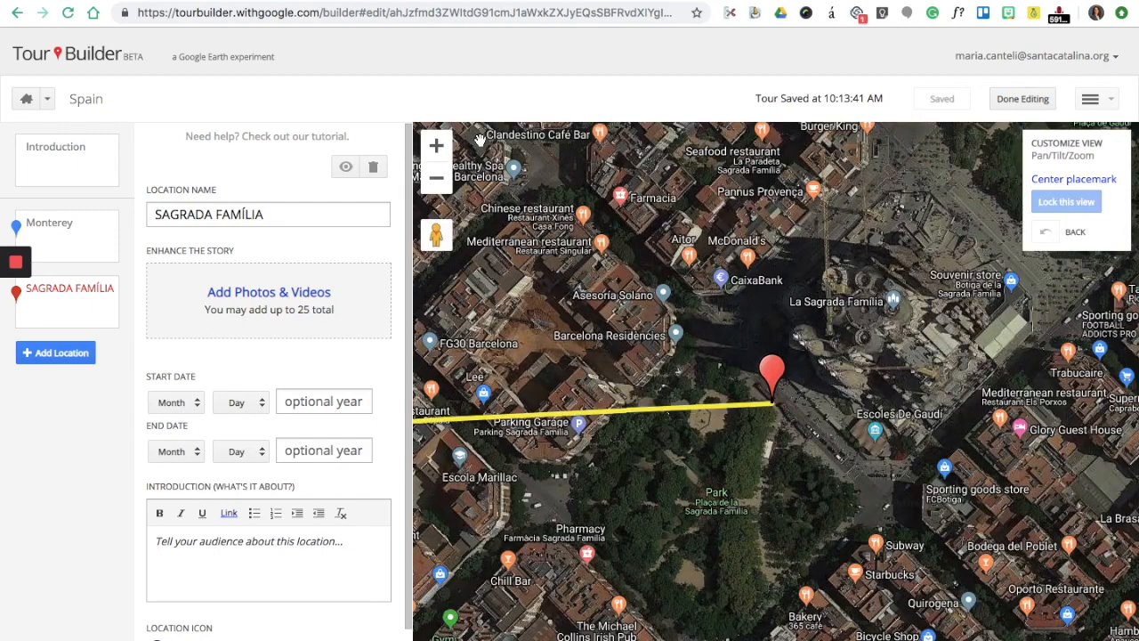
# Enter Street View inside the Sagrada Família, turn up toward the columns, ceiling and stained glass, and lock this view for the location.
pyautogui.moveTo(431, 233); pyautogui.dragTo(879, 324)
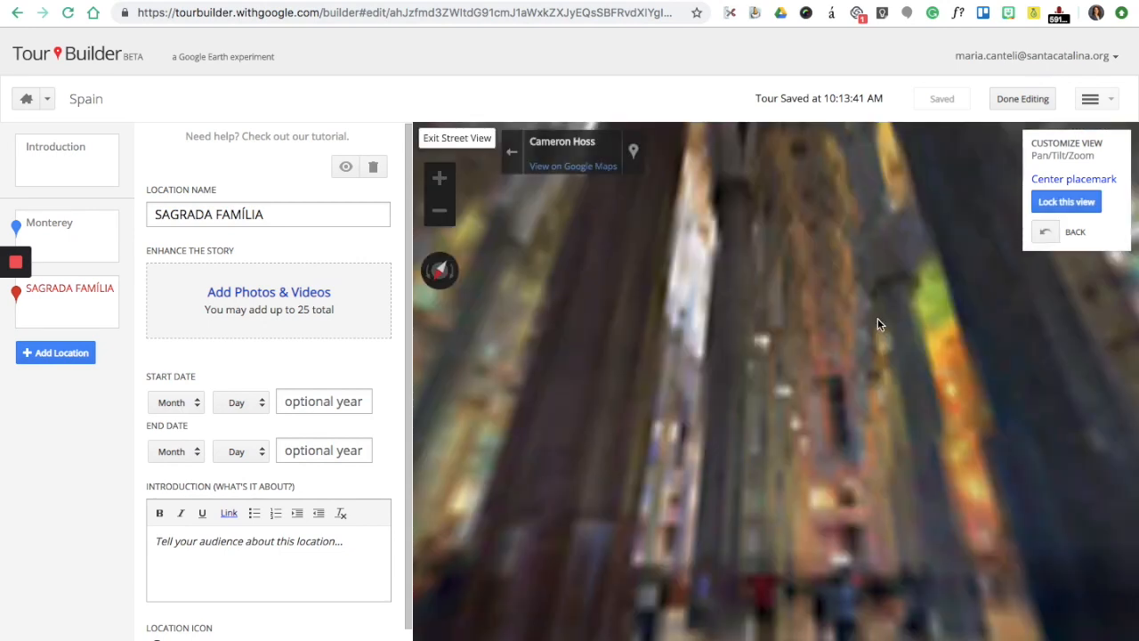
pyautogui.moveTo(876, 300); pyautogui.dragTo(893, 257)
pyautogui.click(703, 347)
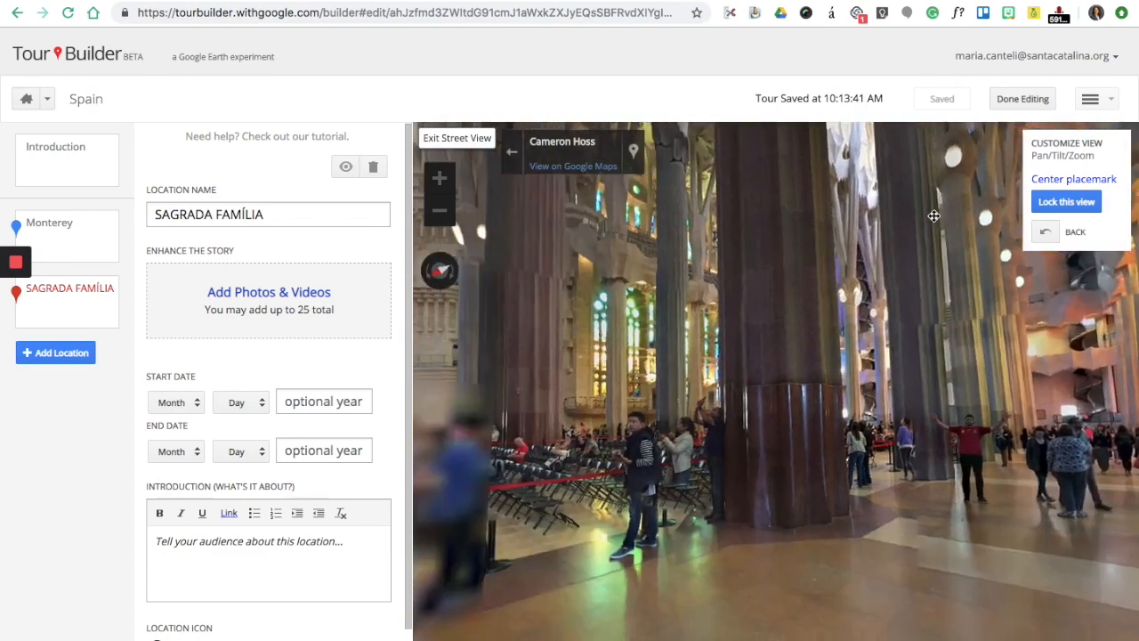
pyautogui.moveTo(986, 231); pyautogui.dragTo(476, 377)
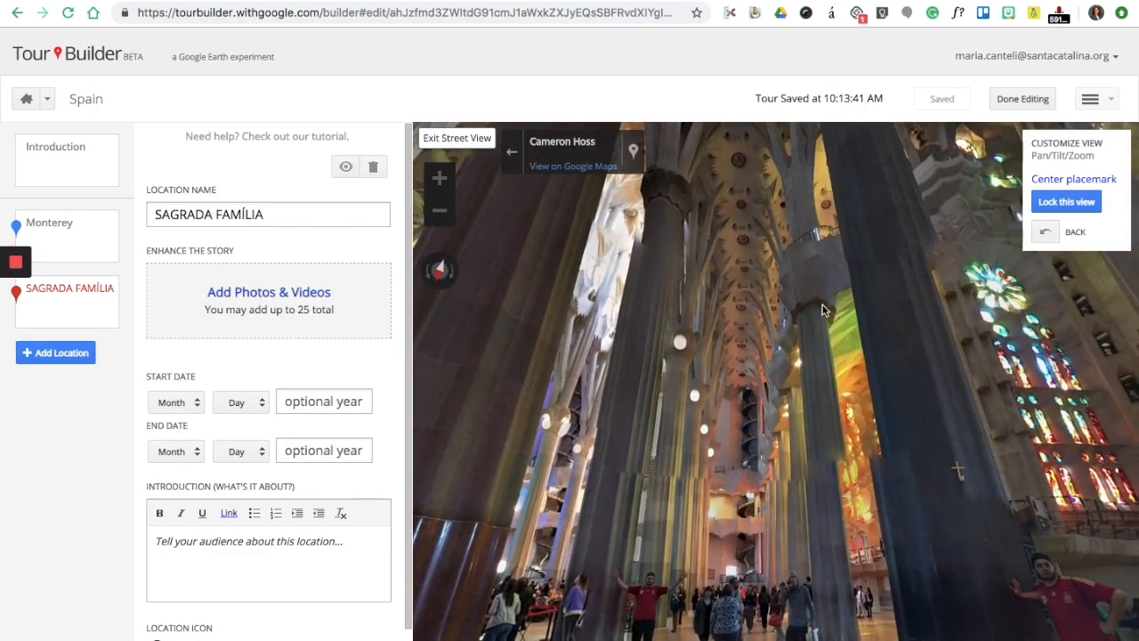
pyautogui.click(1044, 206)
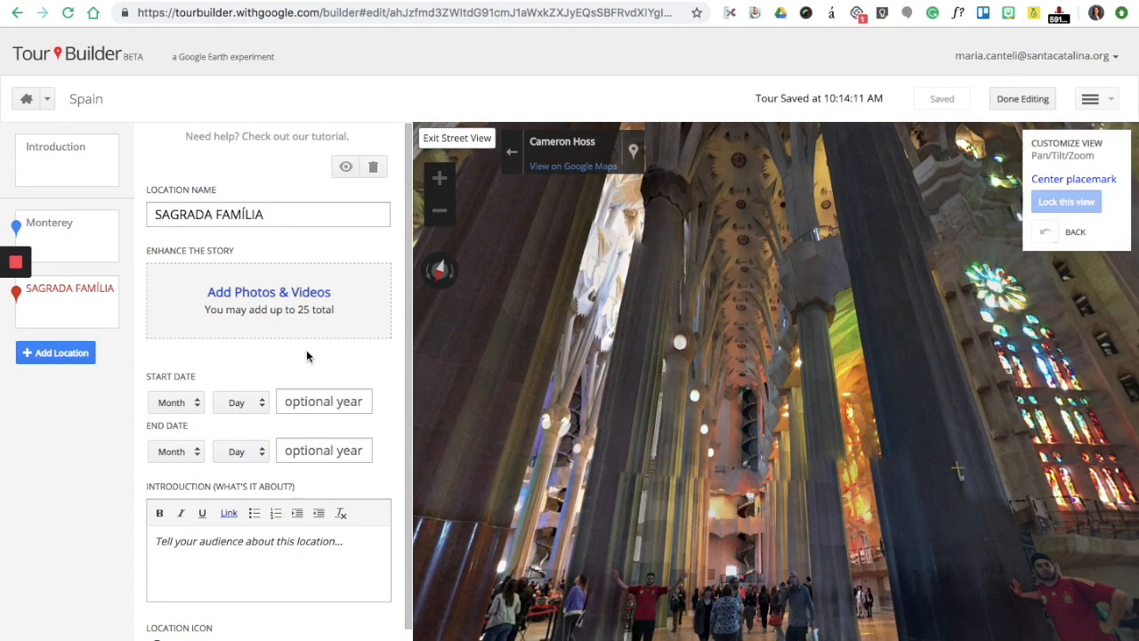
# Search YouTube for "Sagrada familia" and add the video "God's Architect: Antoni Gaudi's glorious vision" to the Sagrada Família location.
pyautogui.click(263, 298)
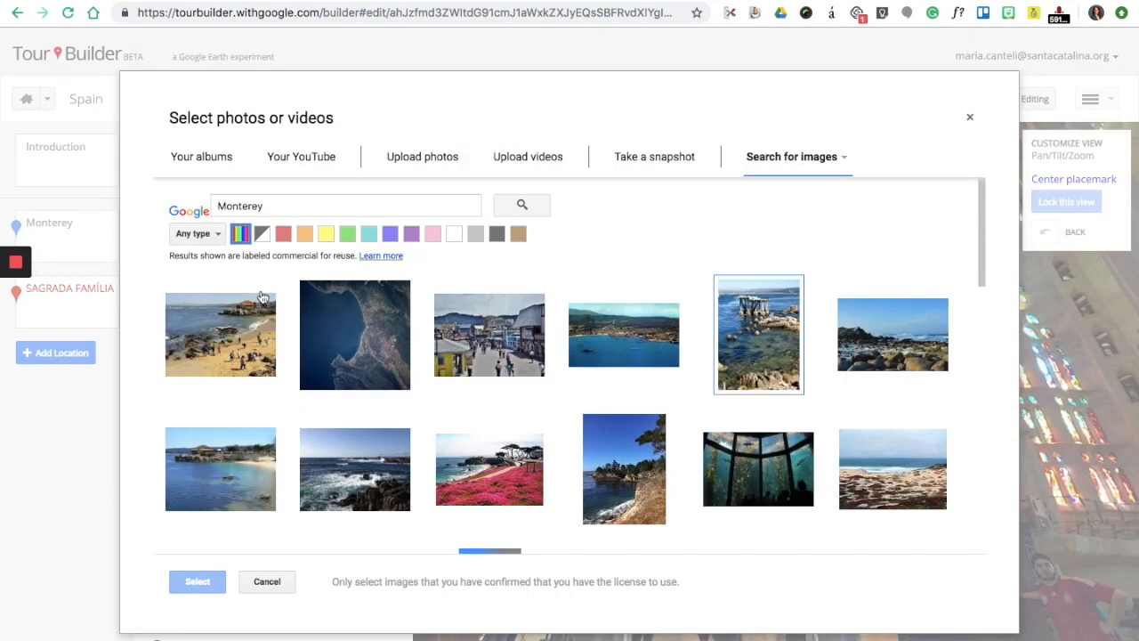
pyautogui.click(844, 158)
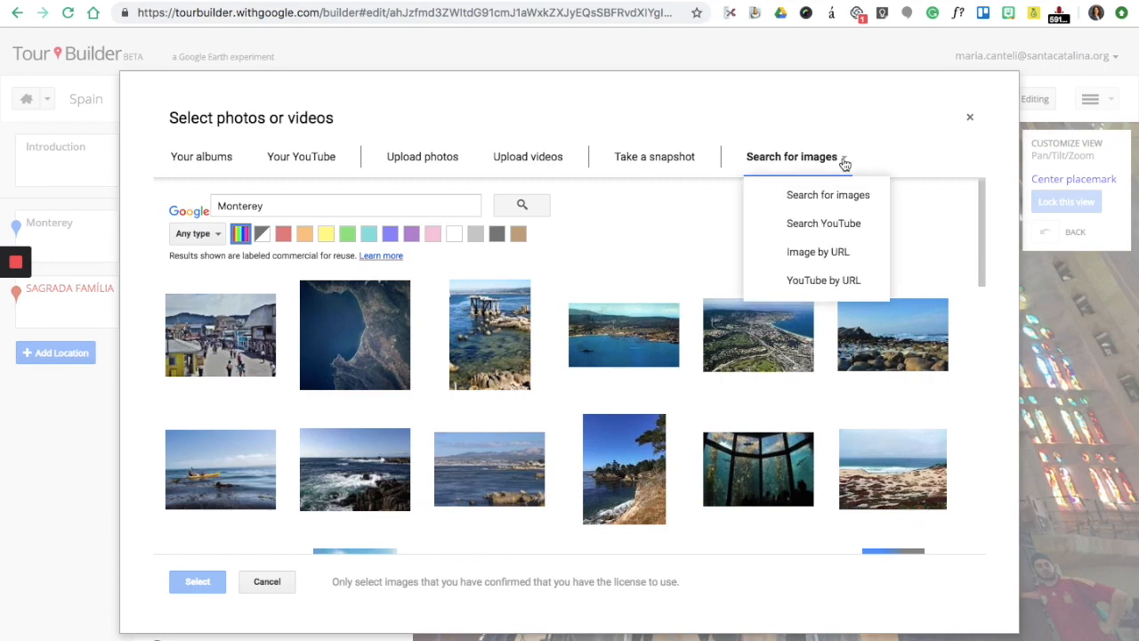
pyautogui.click(841, 225)
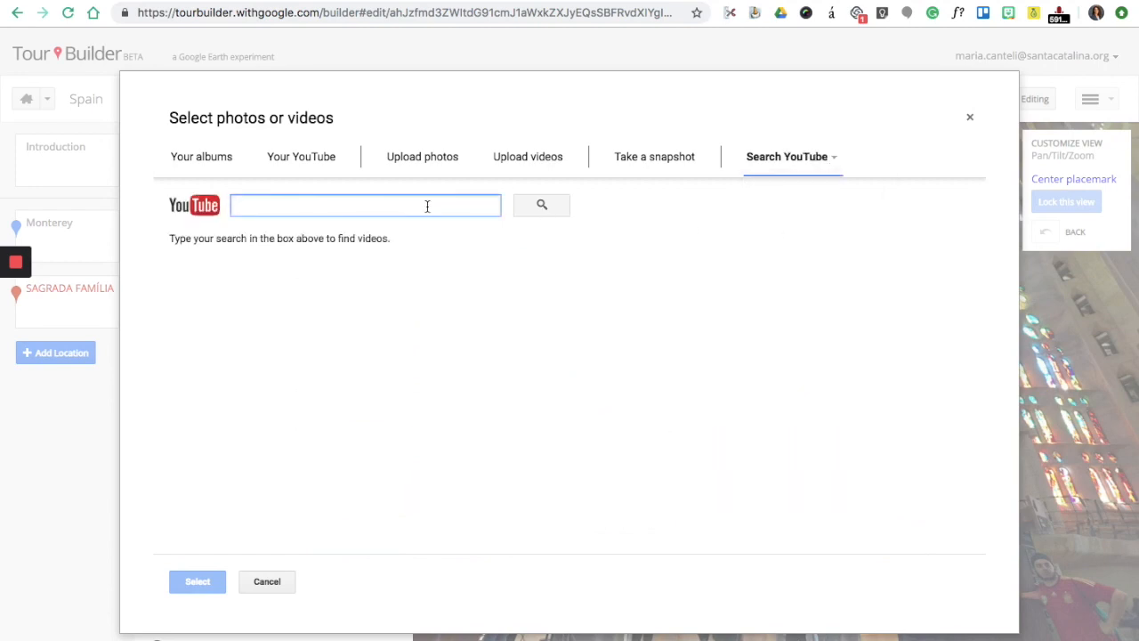
pyautogui.write('Sagrada familia')
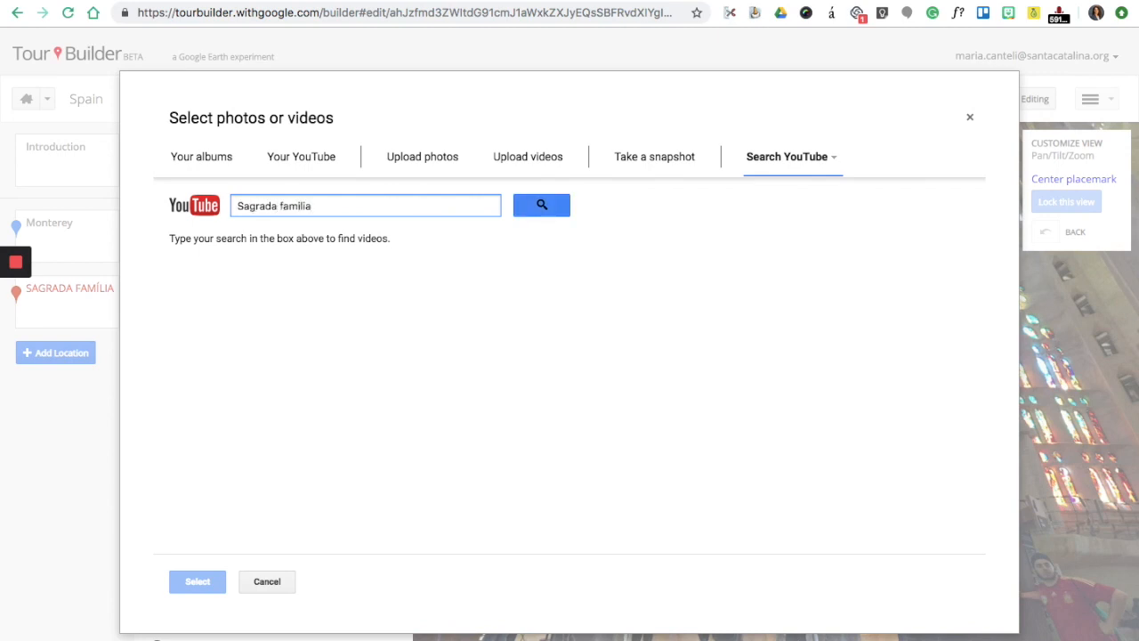
pyautogui.press('Return')
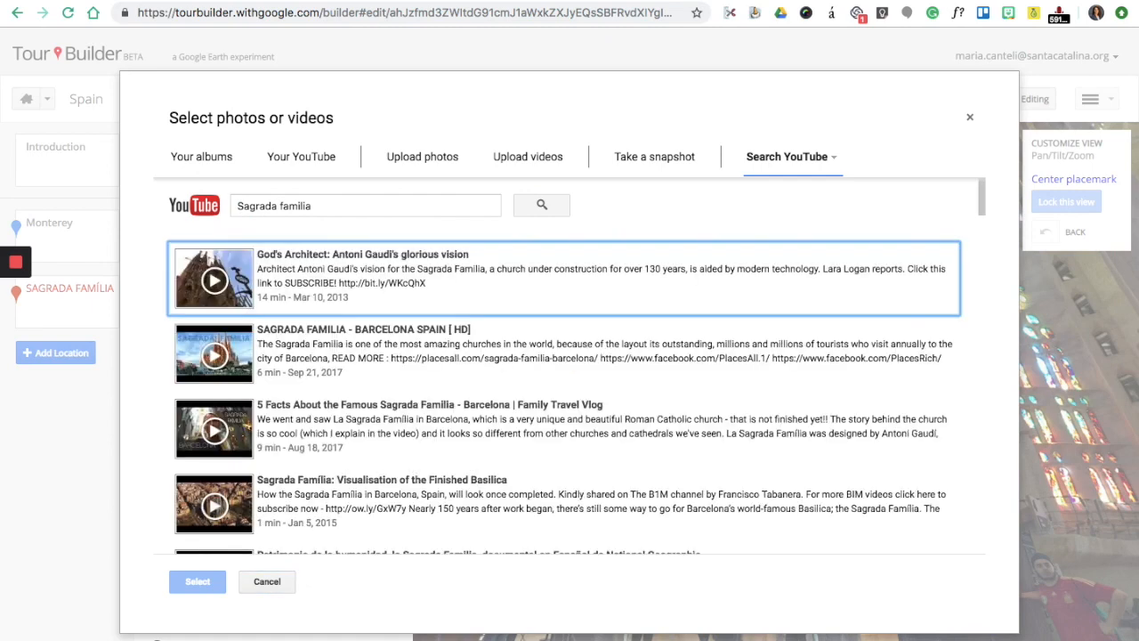
pyautogui.click(406, 285)
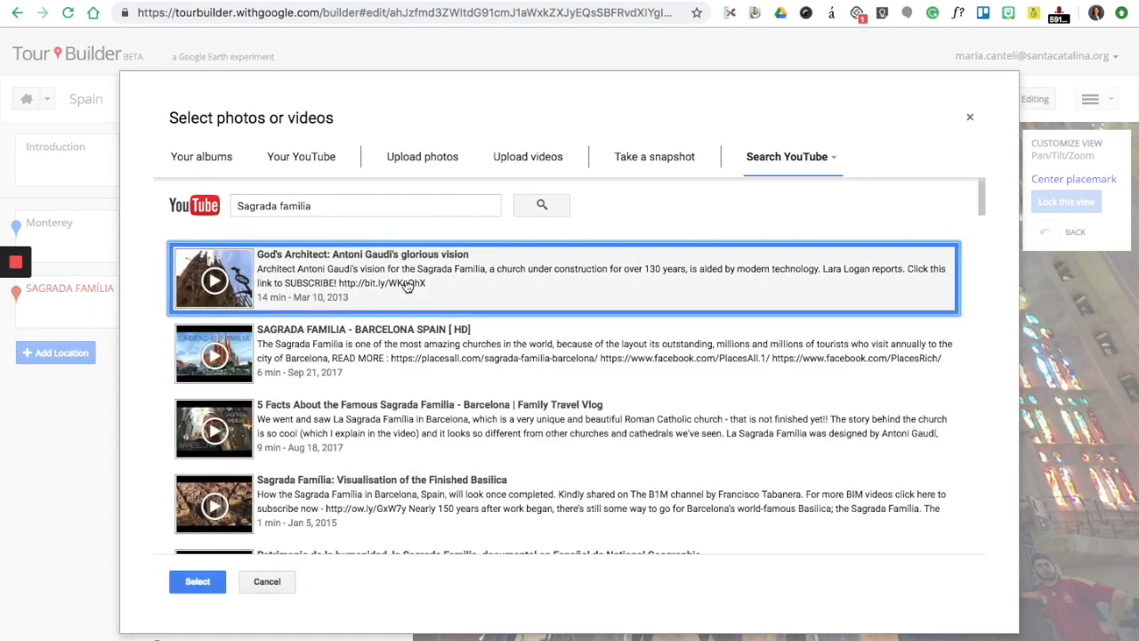
pyautogui.click(199, 581)
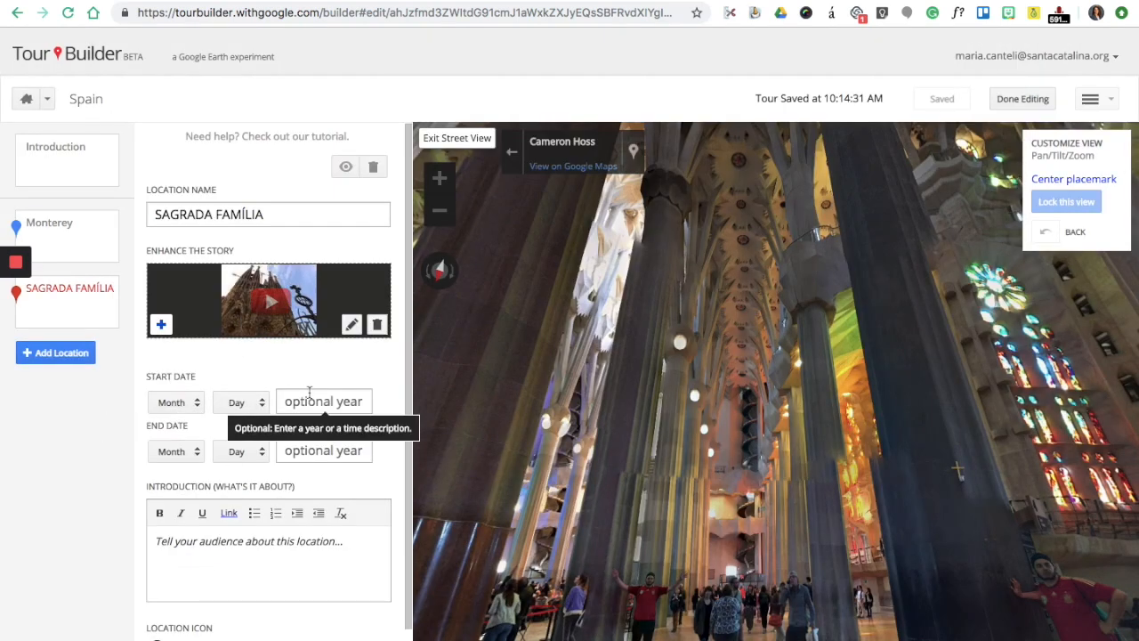
# Enter "Information" as the introduction text of the Sagrada Família location and finish editing the tour.
pyautogui.click(191, 540)
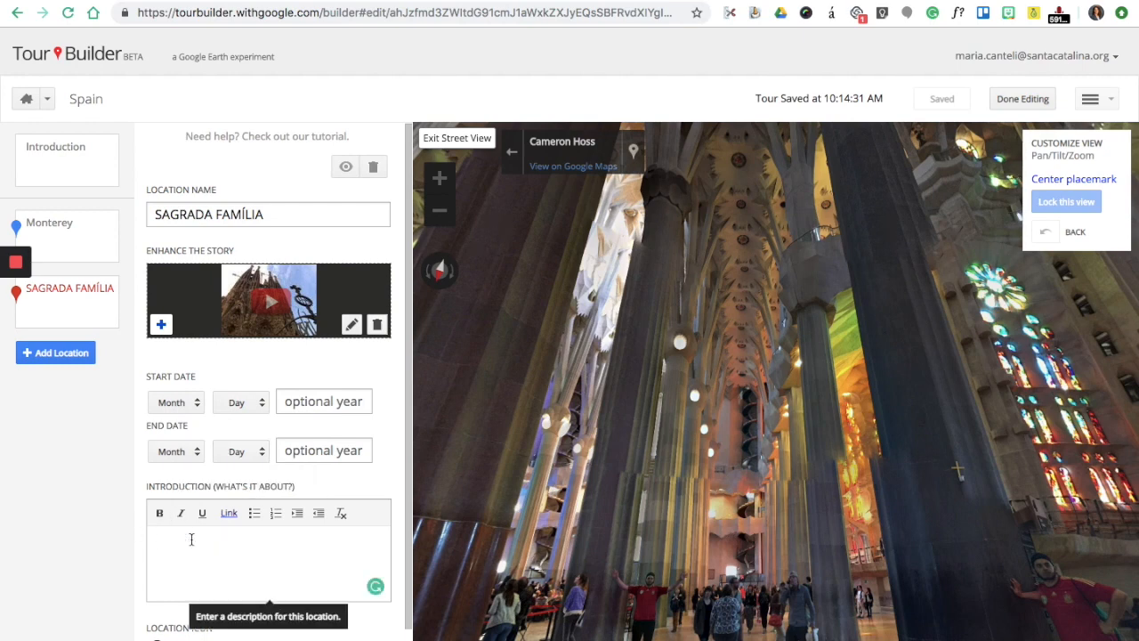
pyautogui.write('Informati')
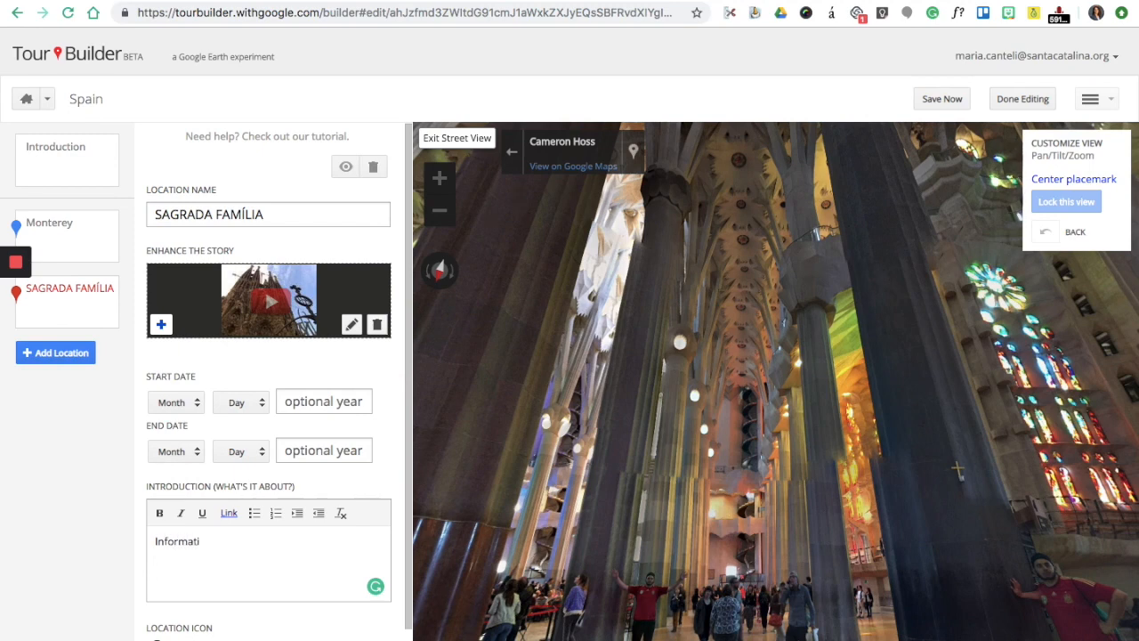
pyautogui.write('on')
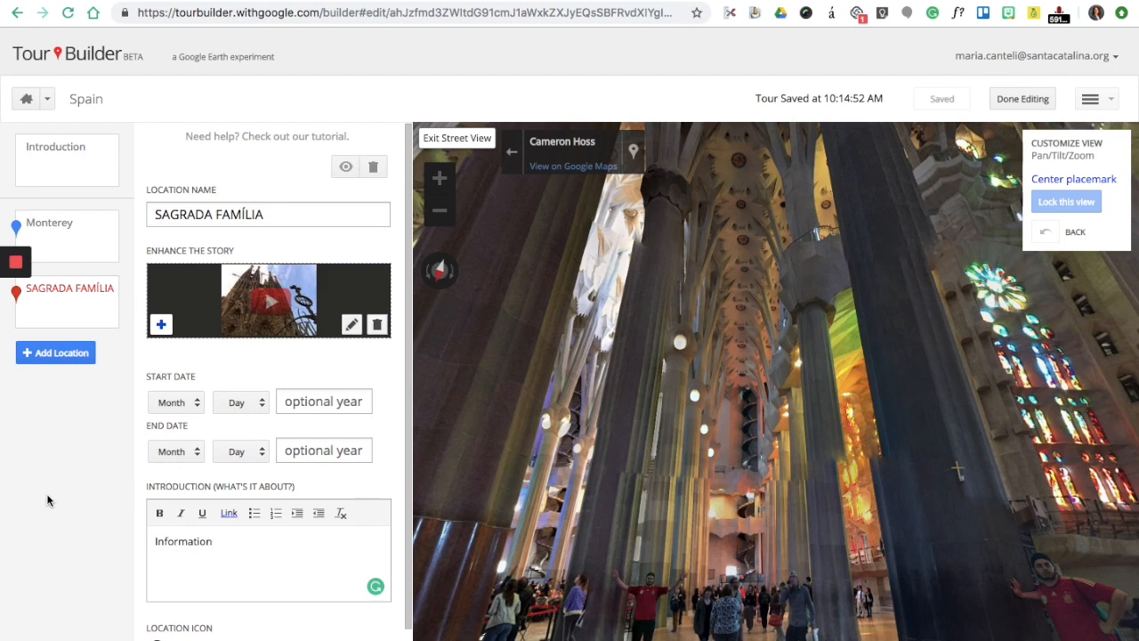
pyautogui.click(1013, 101)
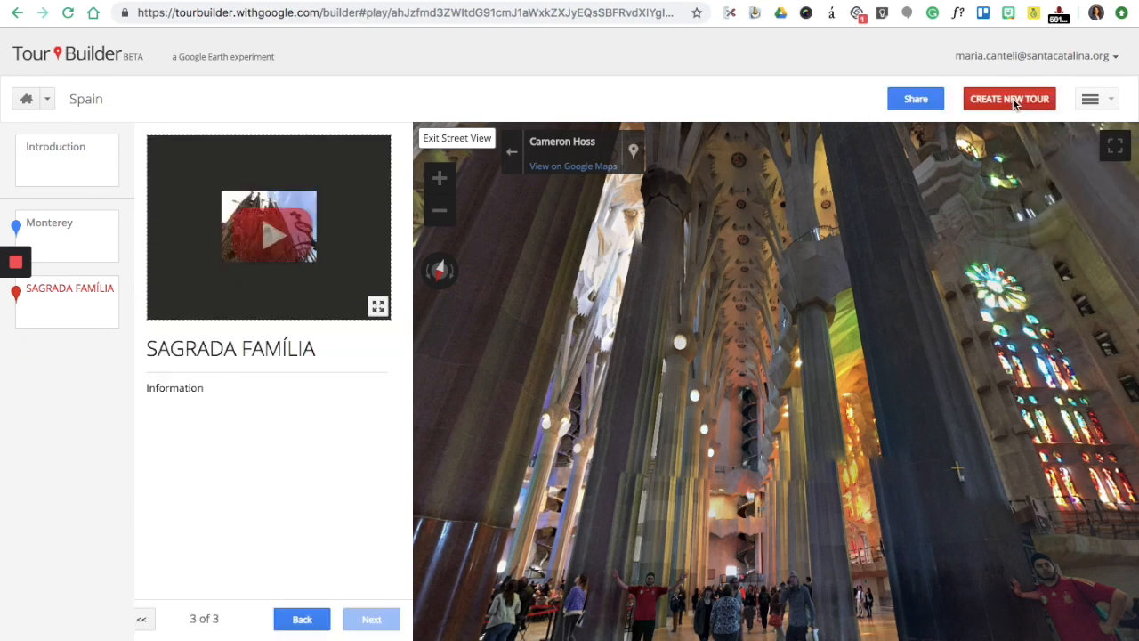
# Open the tour in Google Earth with visibility set to anyone who has the link, and save it to My Places.
pyautogui.click(1099, 105)
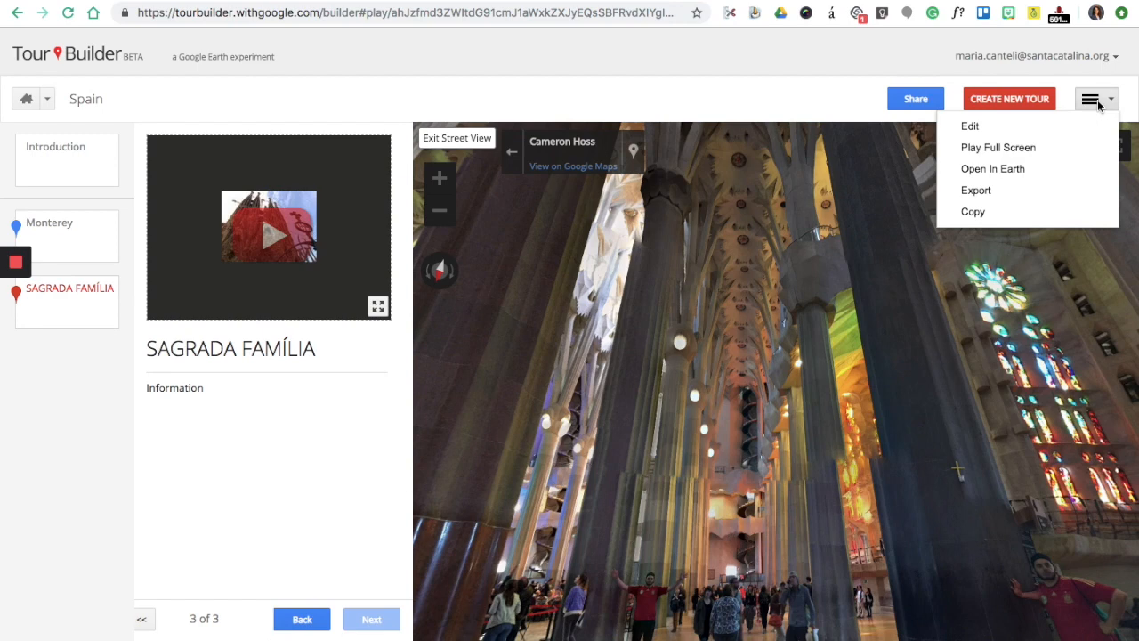
pyautogui.click(1001, 170)
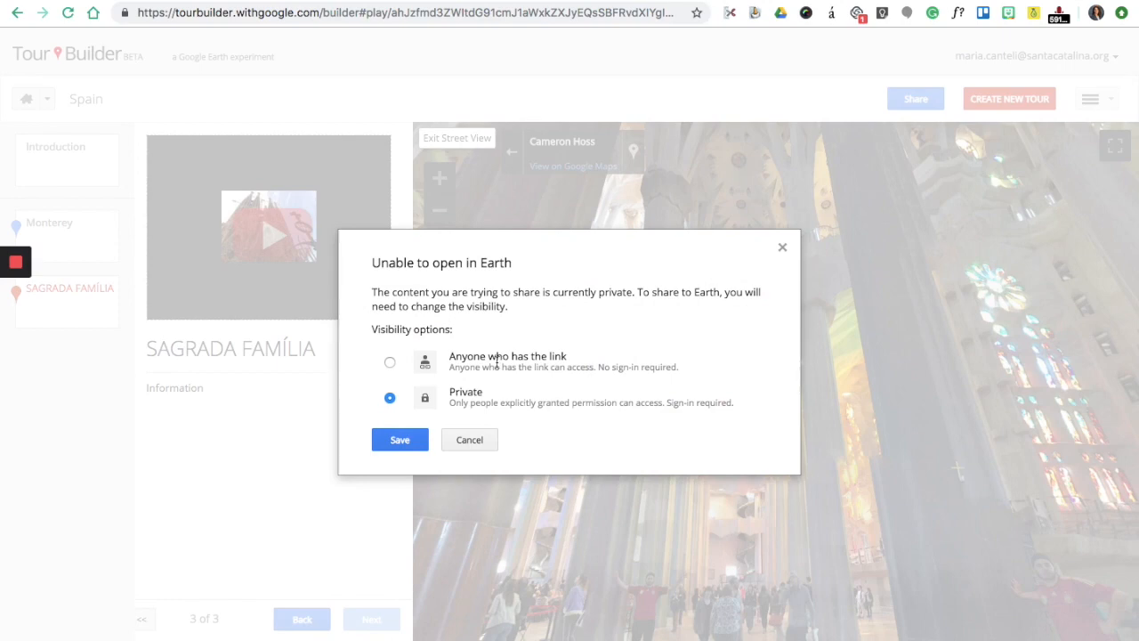
pyautogui.click(389, 363)
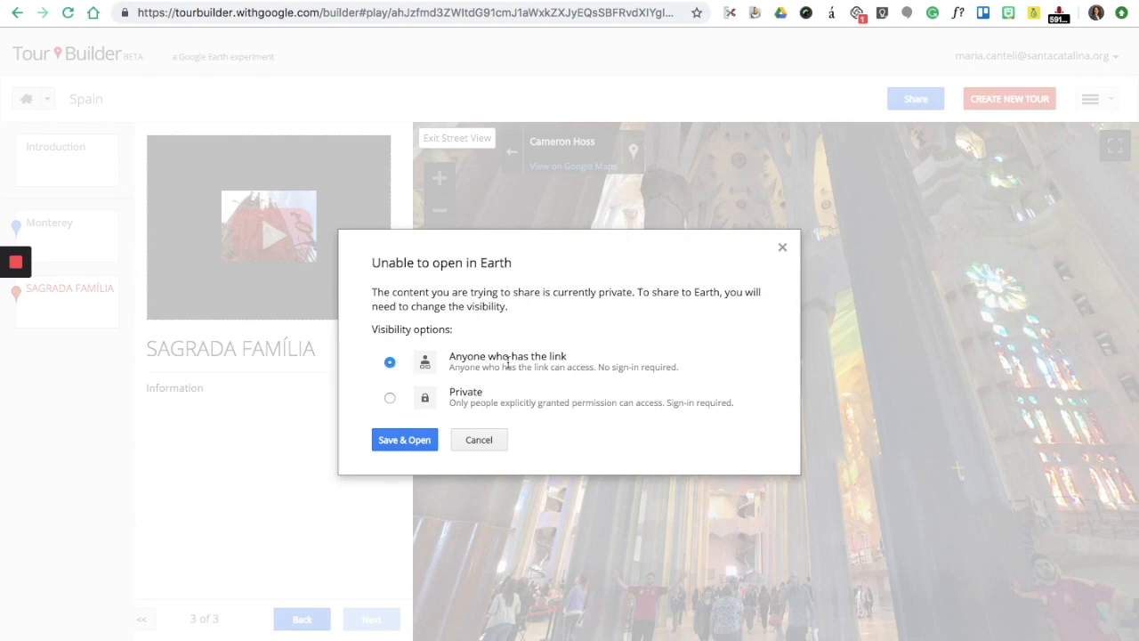
pyautogui.click(402, 442)
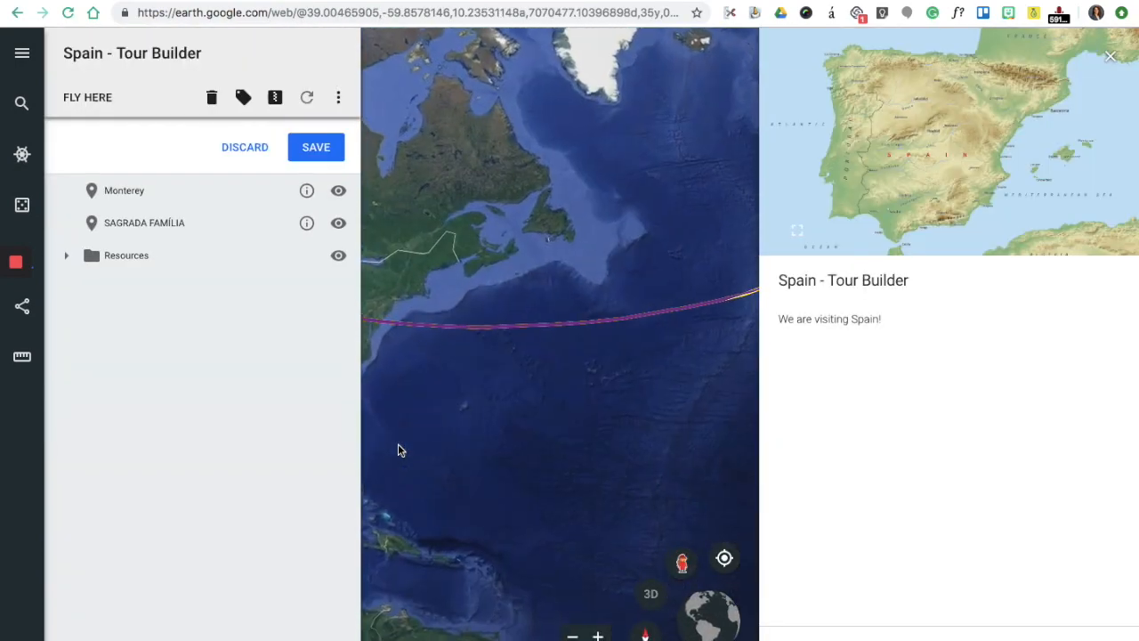
pyautogui.click(323, 161)
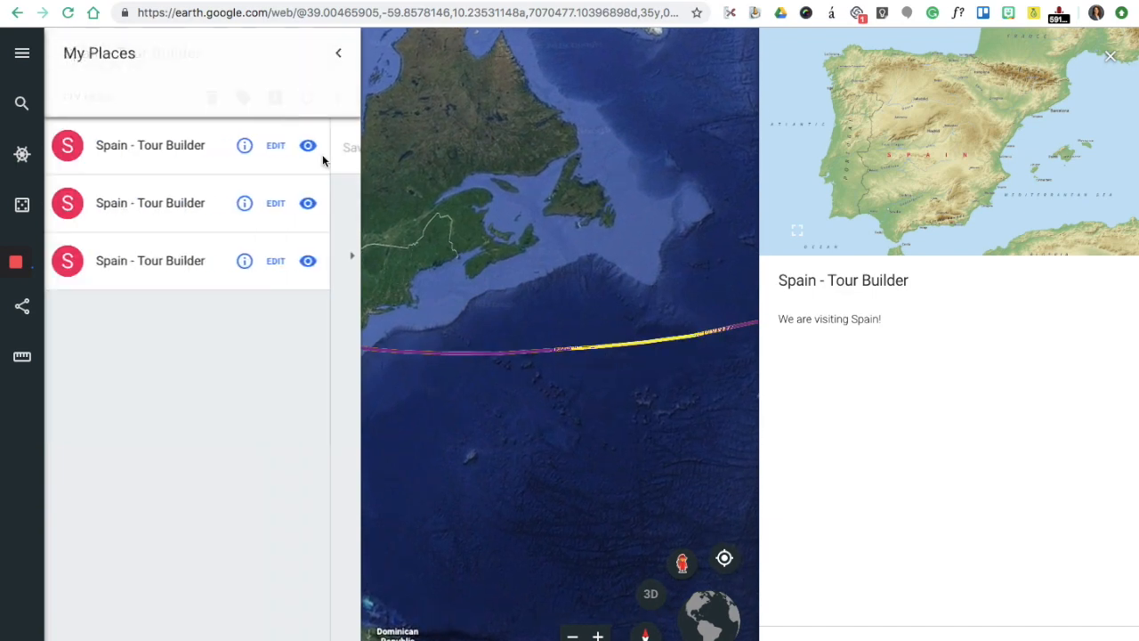
pyautogui.click(340, 53)
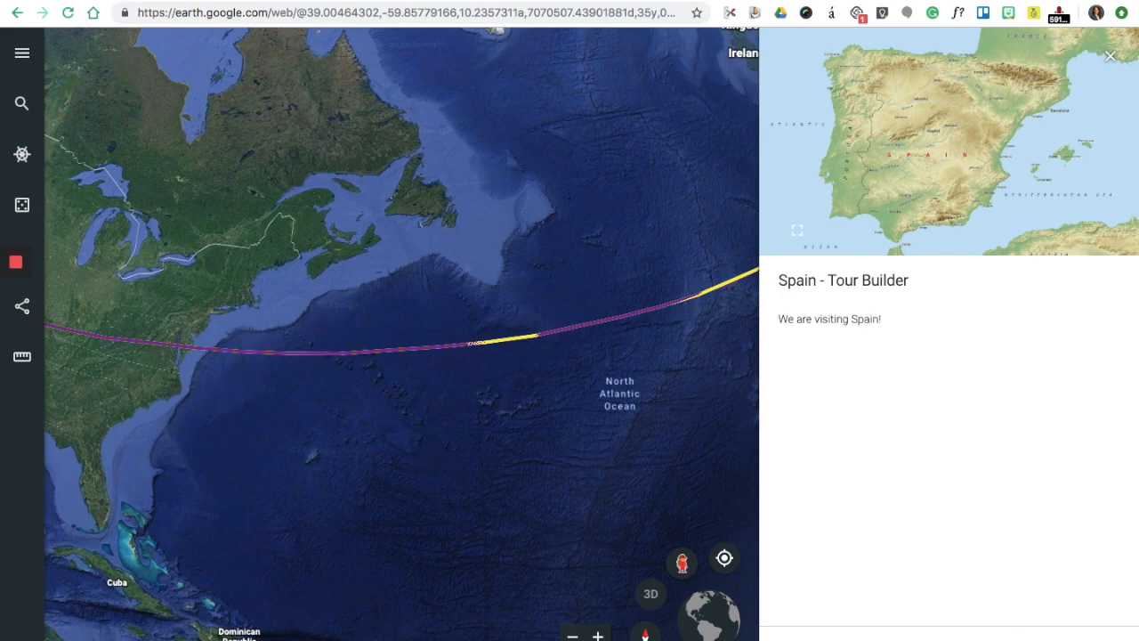
# Advance the tour to Monterey, browse the location's photos, and view the beach photo full screen before returning to the tour.
pyautogui.press('pagedown')
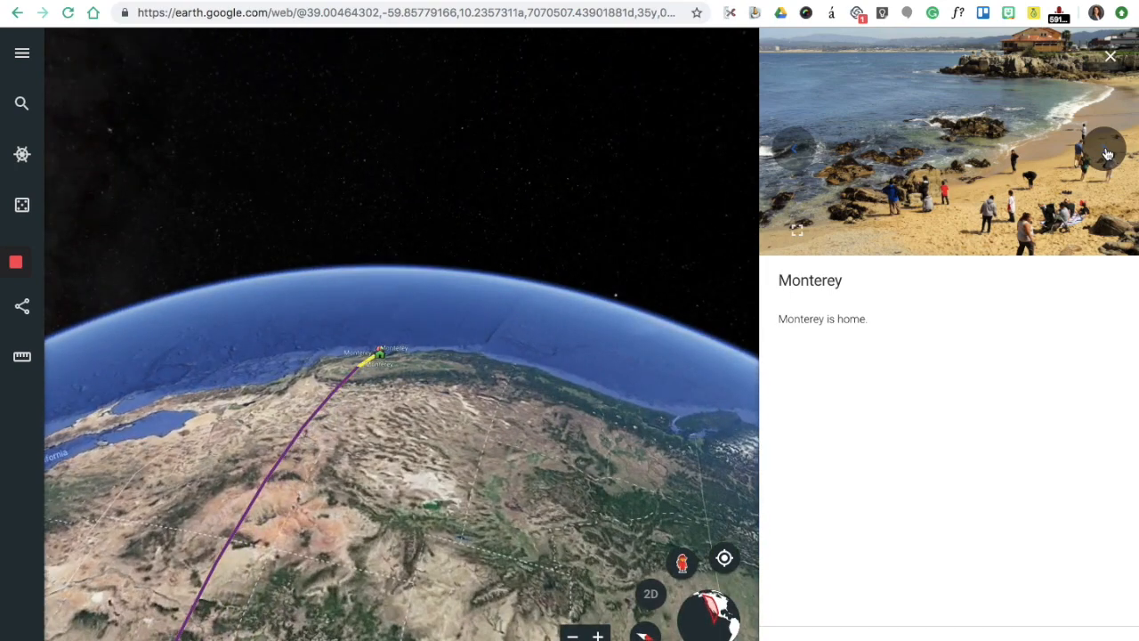
pyautogui.click(1108, 154)
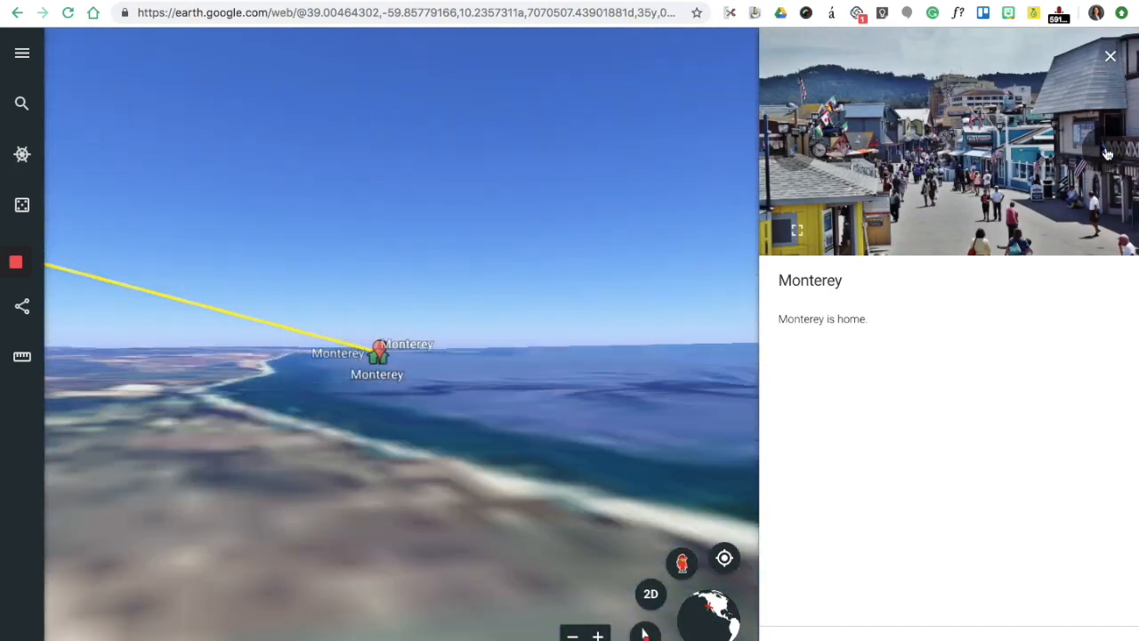
pyautogui.click(1108, 154)
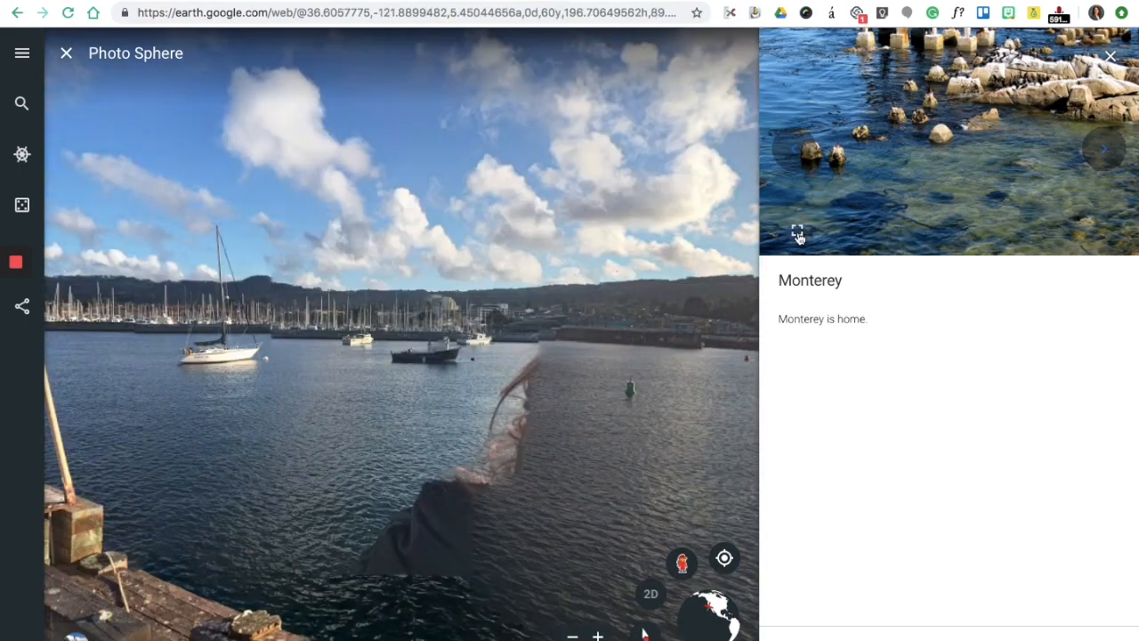
pyautogui.click(797, 233)
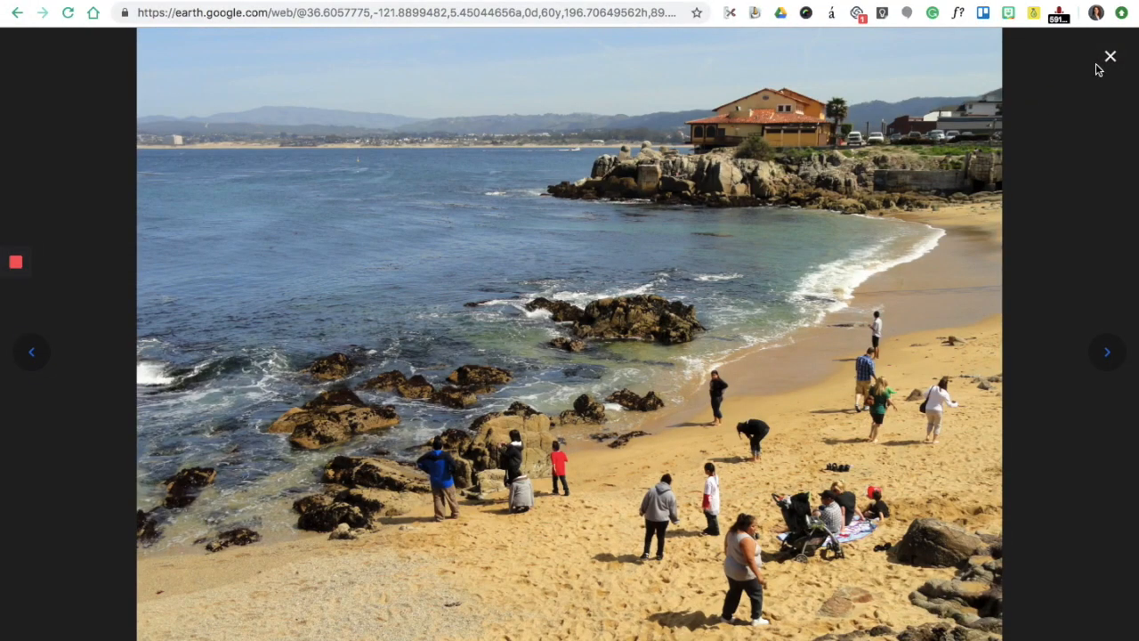
pyautogui.click(1111, 59)
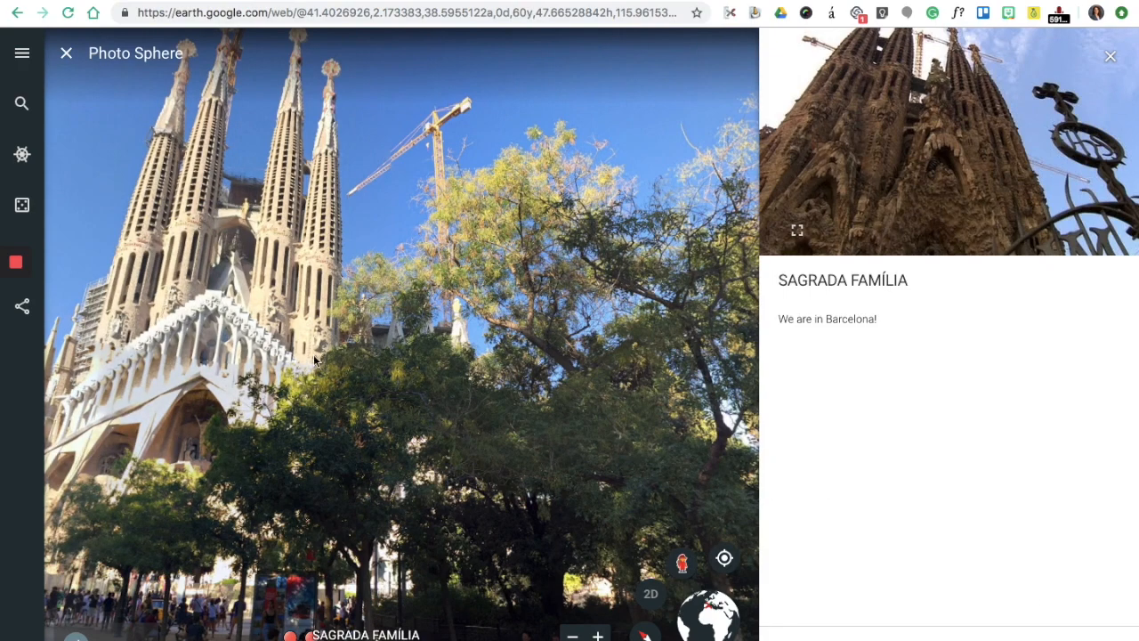
# Look around the Sagrada Família photo sphere, and open the location's video "God's Architect: Antoni Gaudi's glorious vision" and close it again.
pyautogui.moveTo(264, 358); pyautogui.dragTo(215, 304)
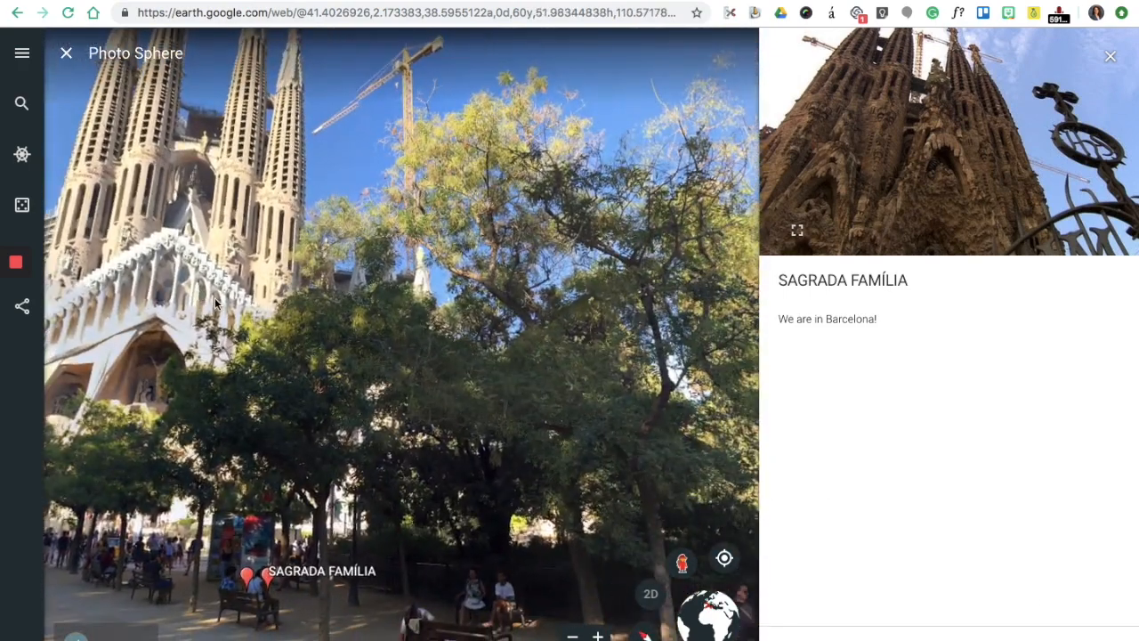
pyautogui.click(930, 173)
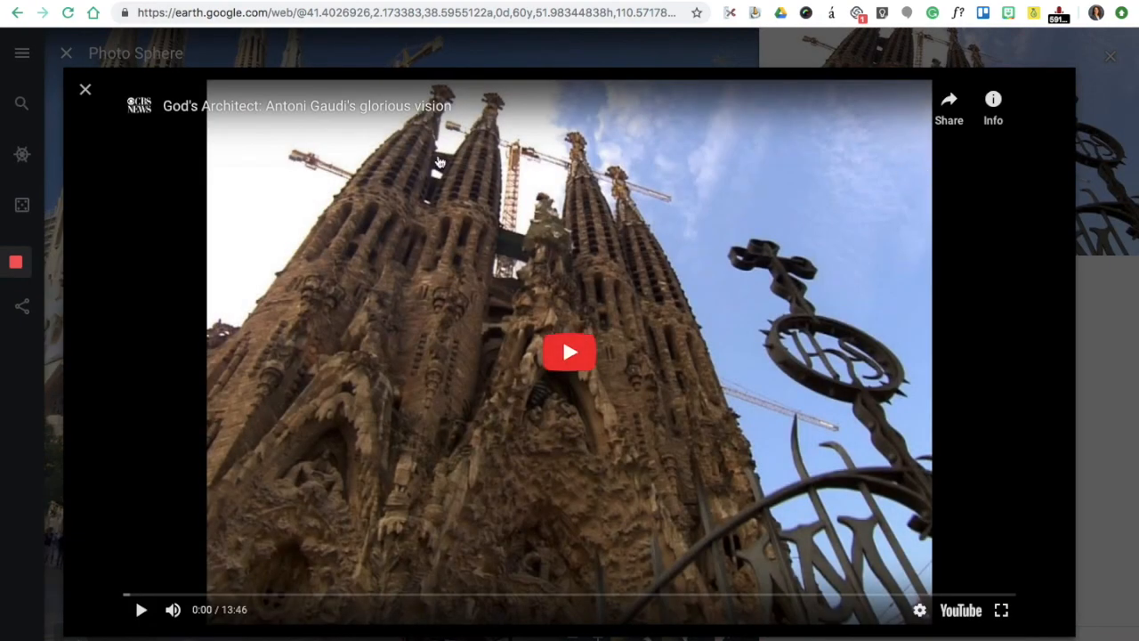
pyautogui.click(86, 91)
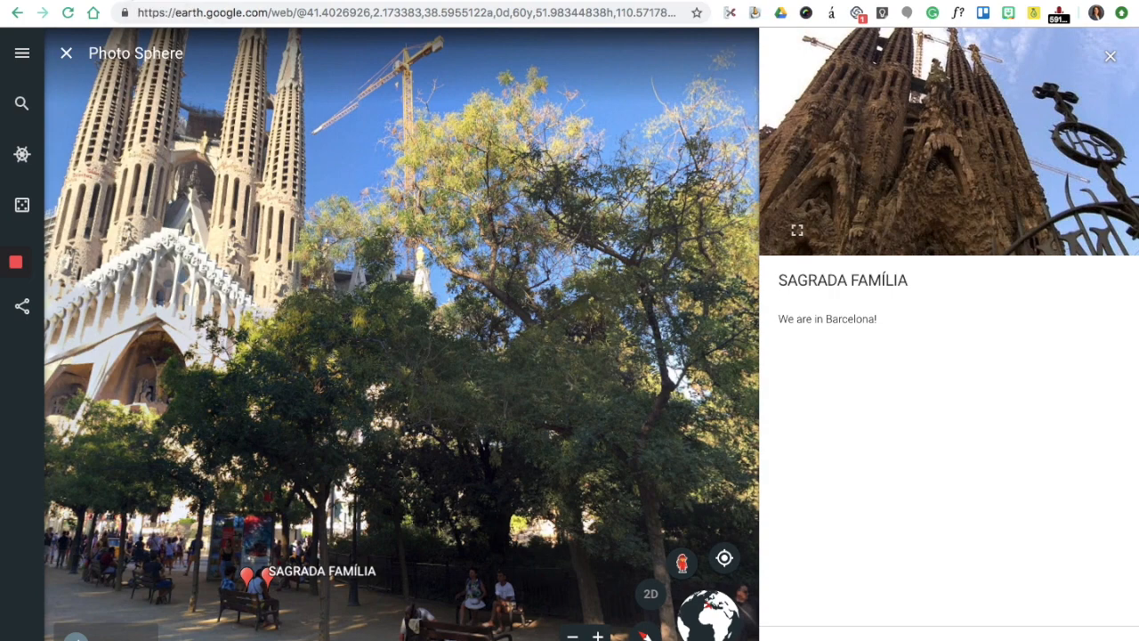
# Switch back to Tour Builder and open the Spain tour's sharing settings.
pyautogui.click(134, 1)
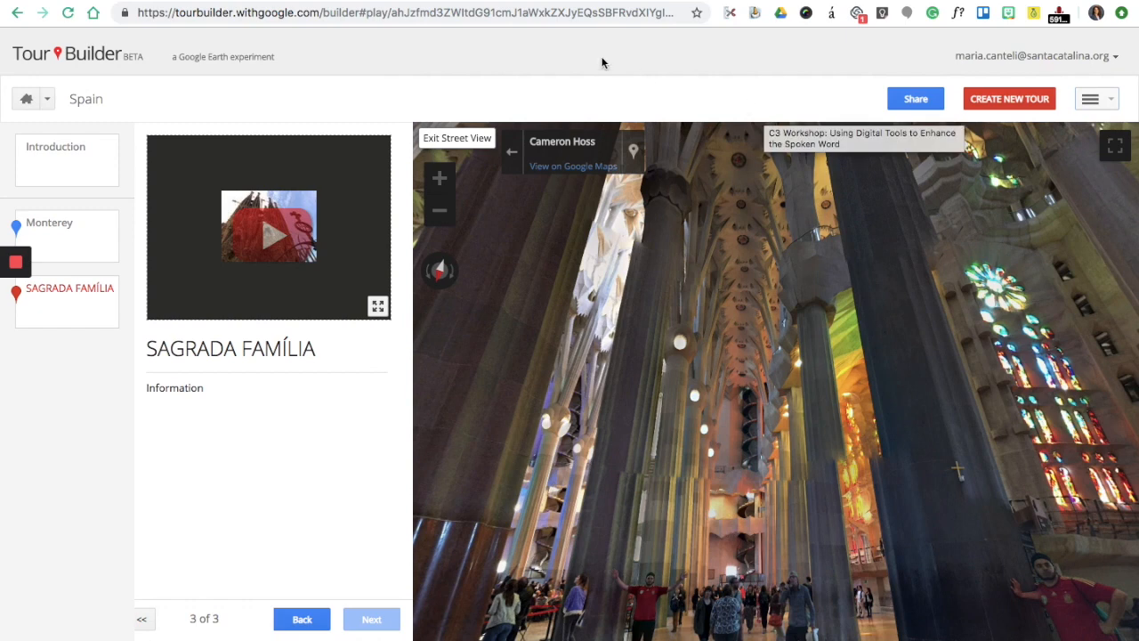
pyautogui.click(915, 99)
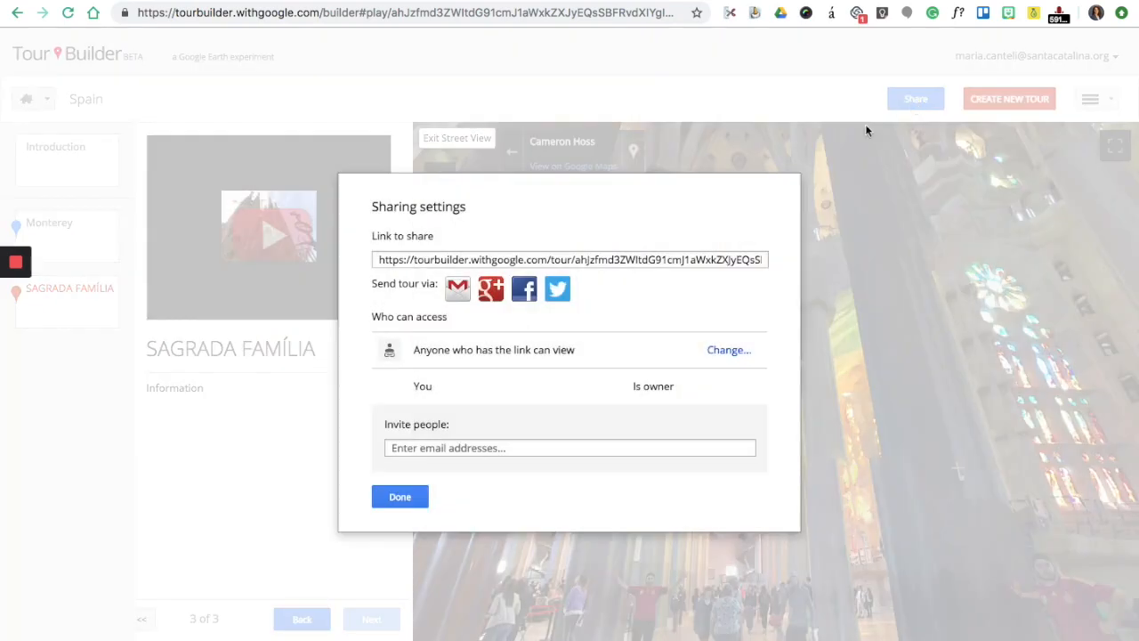